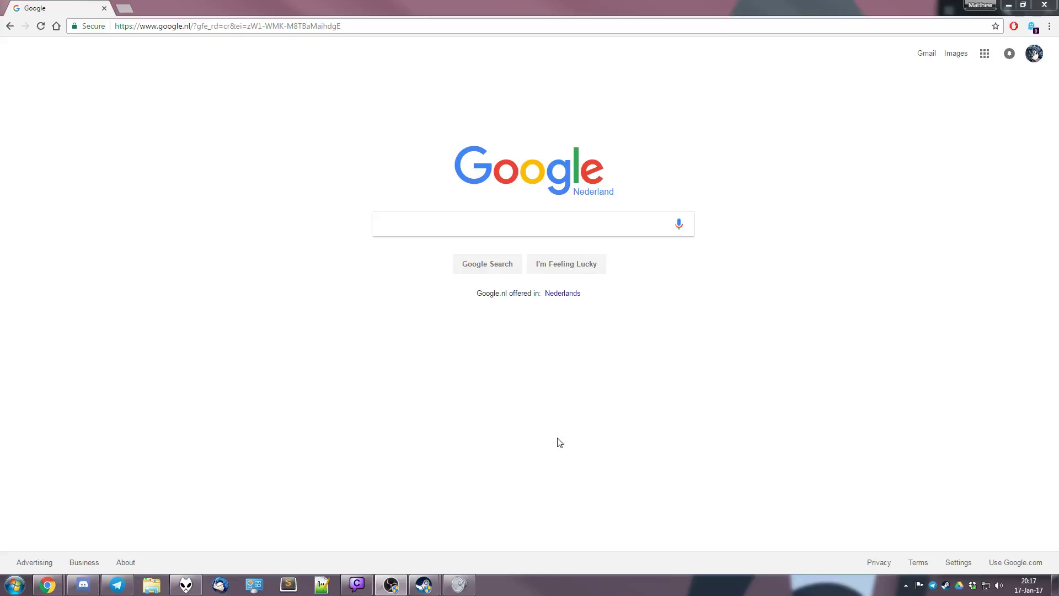
# Place the cursor in the Google search box on the 7zip results page
pyautogui.click(410, 245)
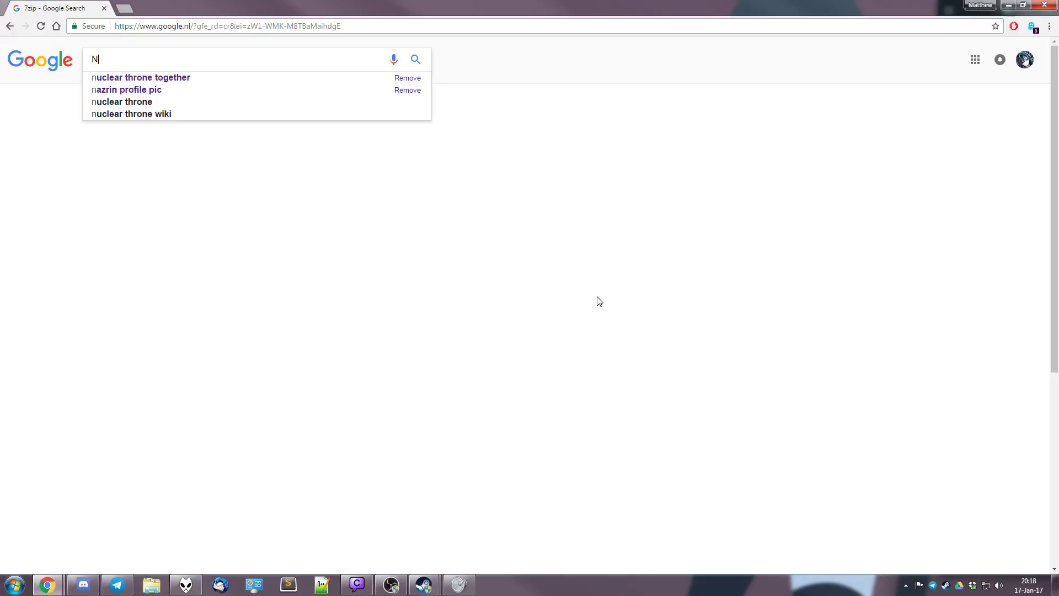
# Search Google for 'Nuclear throne Together' and highlight the top itch.io result's address
pyautogui.write('one Together')
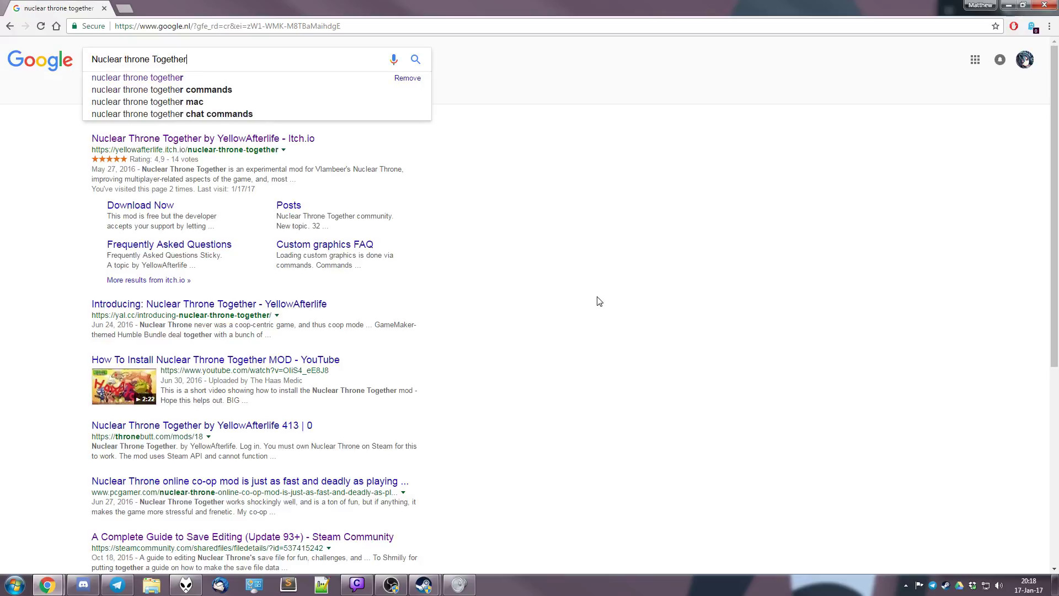
pyautogui.press('Return')
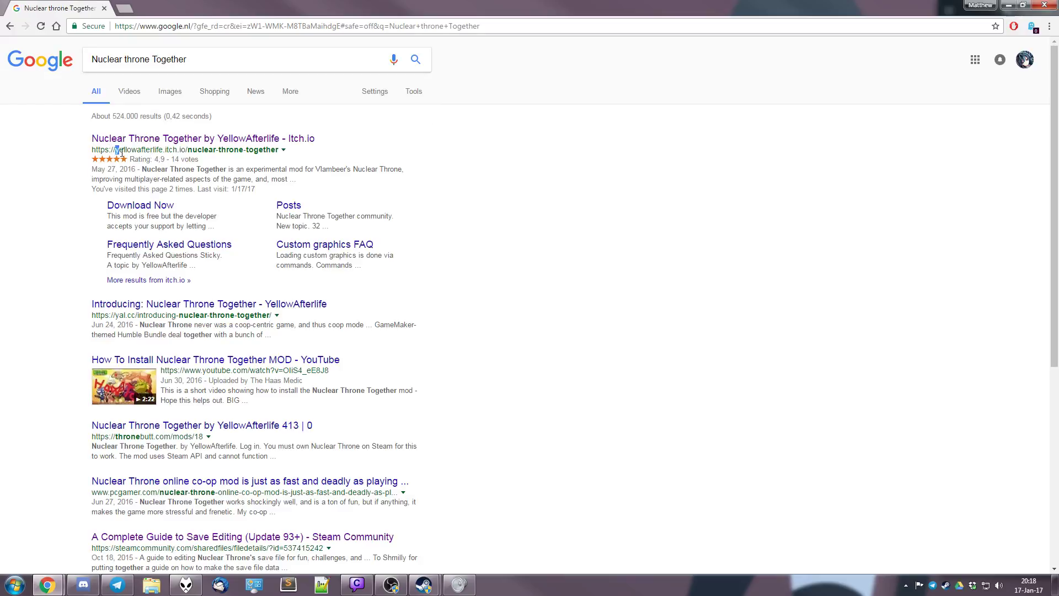
pyautogui.moveTo(122, 153); pyautogui.dragTo(180, 152)
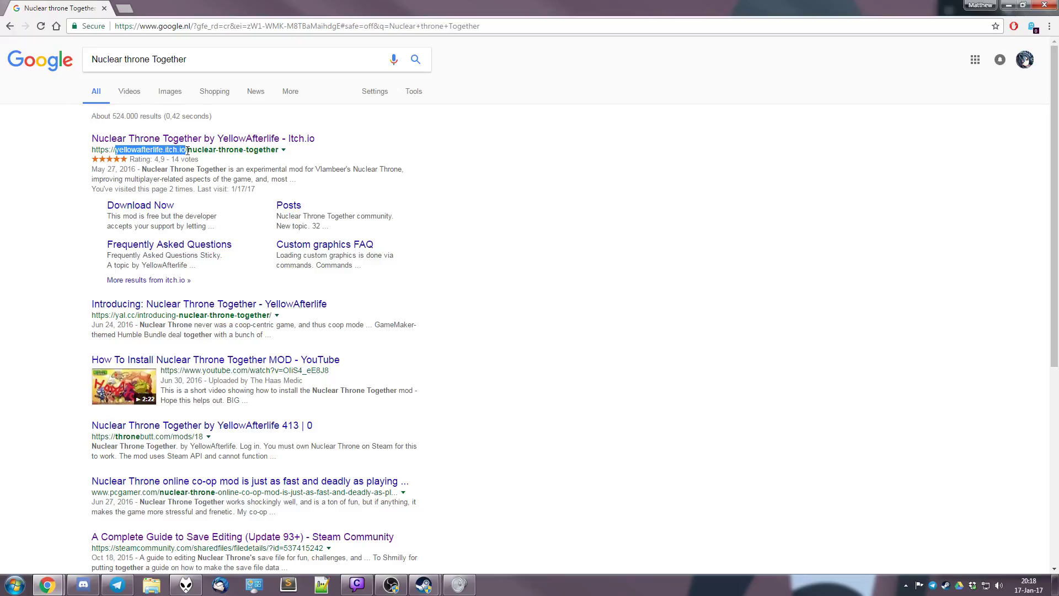
# Open the Nuclear Throne Together itch.io page and bring up its download dialog
pyautogui.click(188, 138)
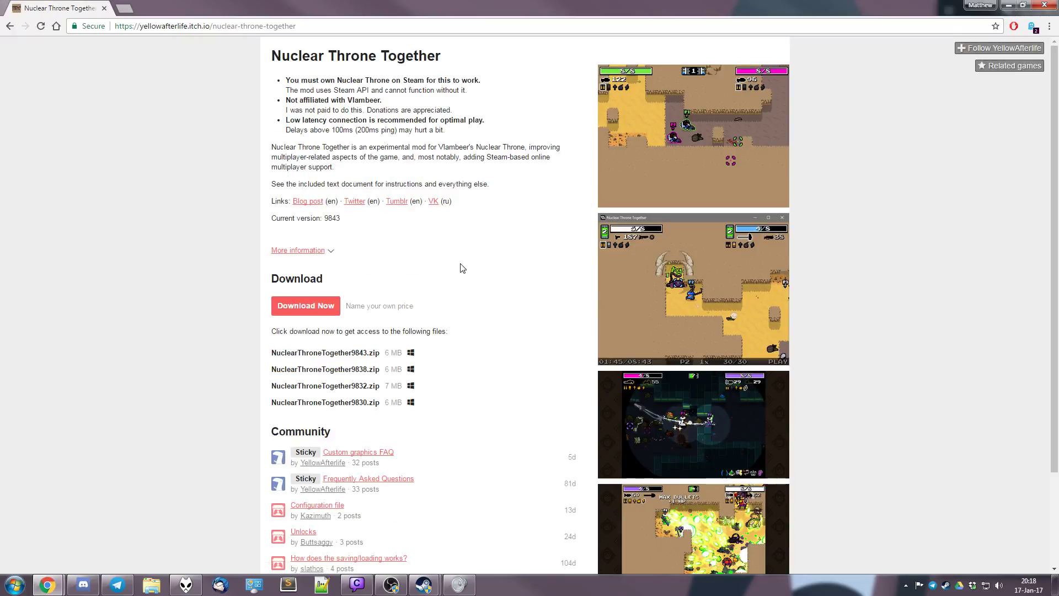
pyautogui.scroll(-1, 503, 281)
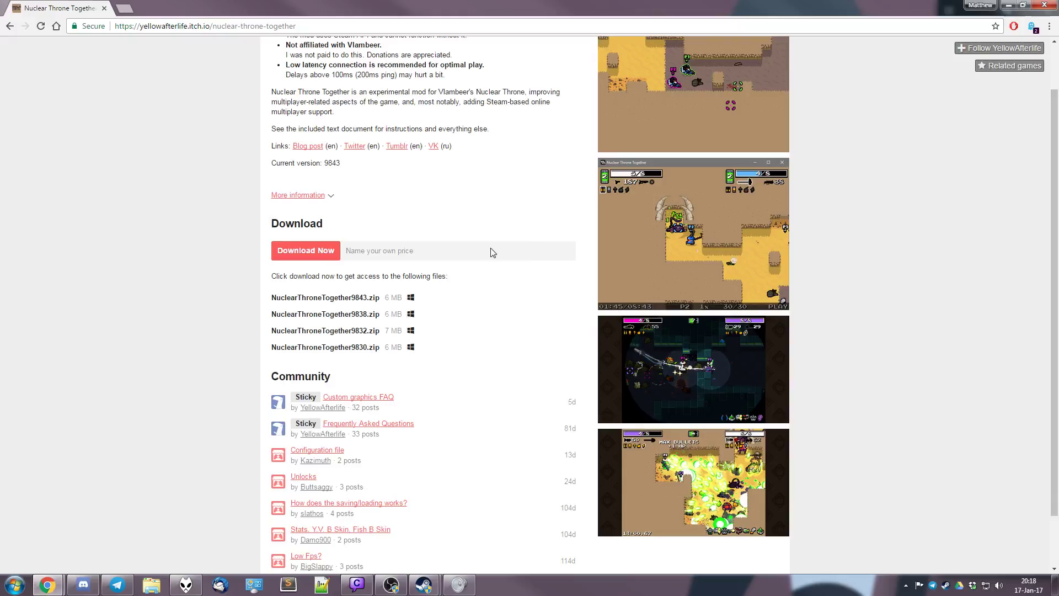
pyautogui.scroll(-1, 520, 248)
pyautogui.scroll(2, 386, 258)
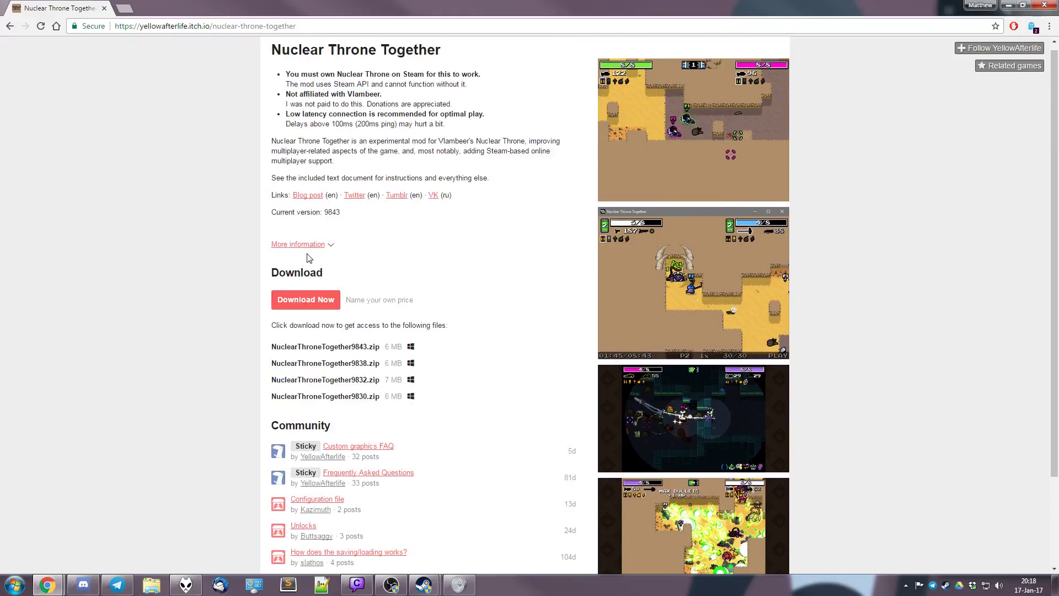
pyautogui.click(318, 302)
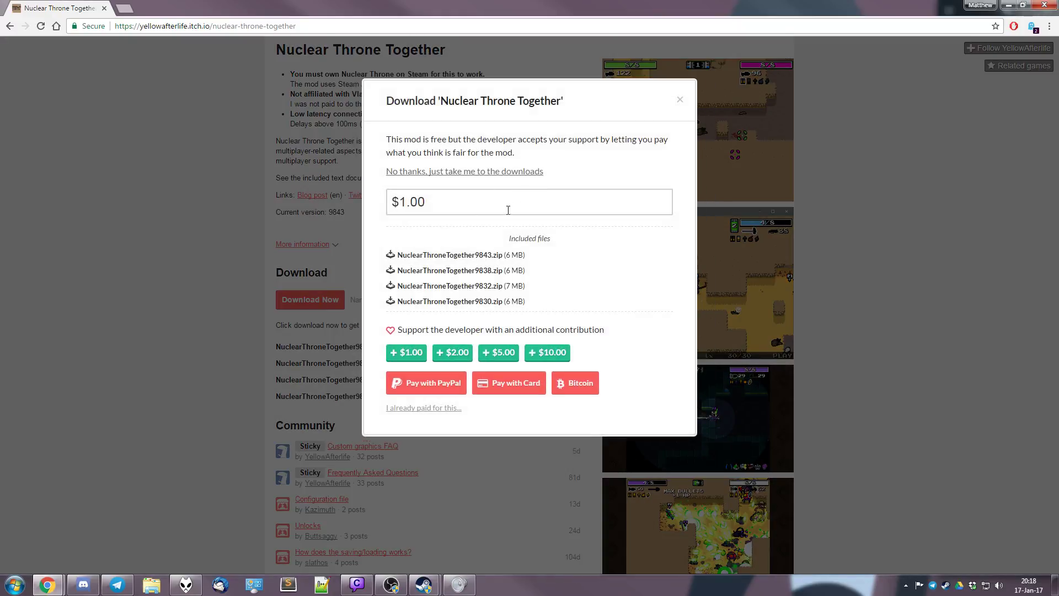
# Raise the contribution amount in $10.00 increments to $111.00
pyautogui.click(551, 356)
pyautogui.click(549, 356)
pyautogui.click(549, 355)
pyautogui.click(549, 355)
pyautogui.click(550, 356)
pyautogui.click(550, 356)
pyautogui.click(550, 355)
pyautogui.click(550, 356)
# Skip payment and download NuclearThroneTogether9843.zip, the newest listed version
pyautogui.click(419, 175)
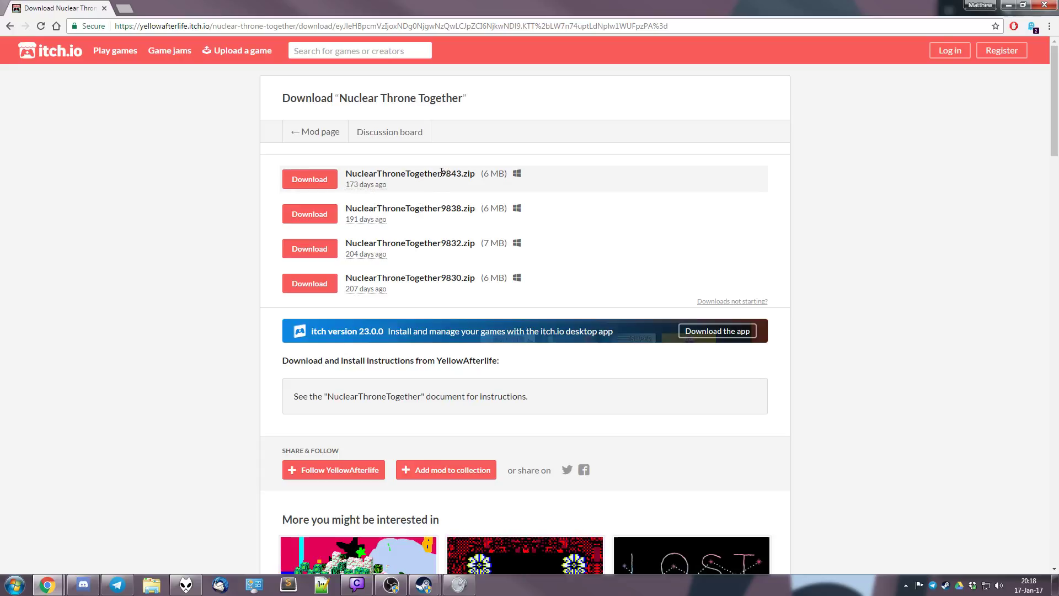
pyautogui.moveTo(441, 172); pyautogui.dragTo(452, 173)
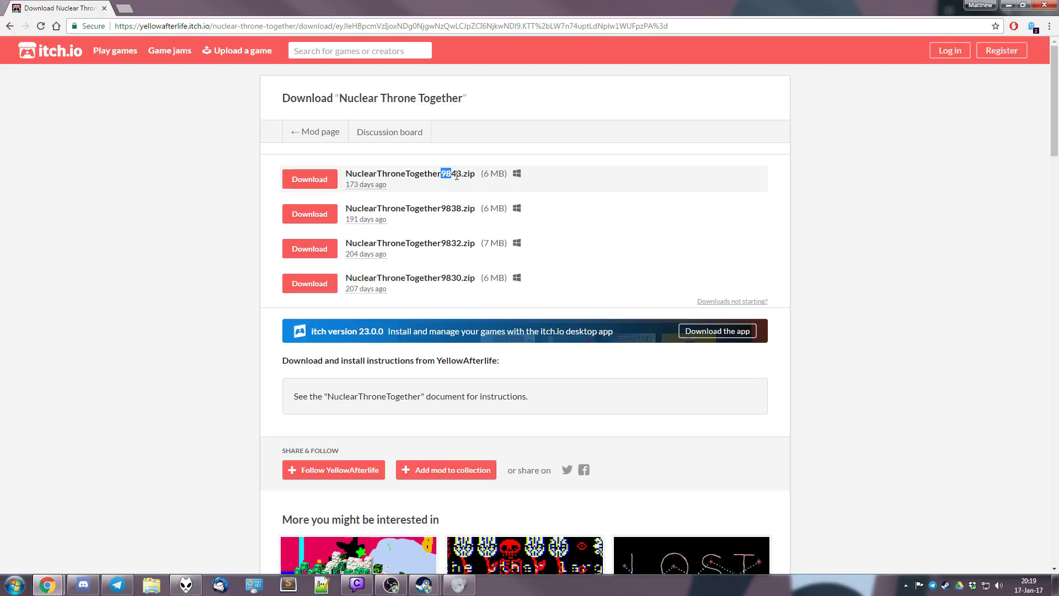
pyautogui.click(457, 175)
pyautogui.moveTo(452, 208); pyautogui.dragTo(461, 209)
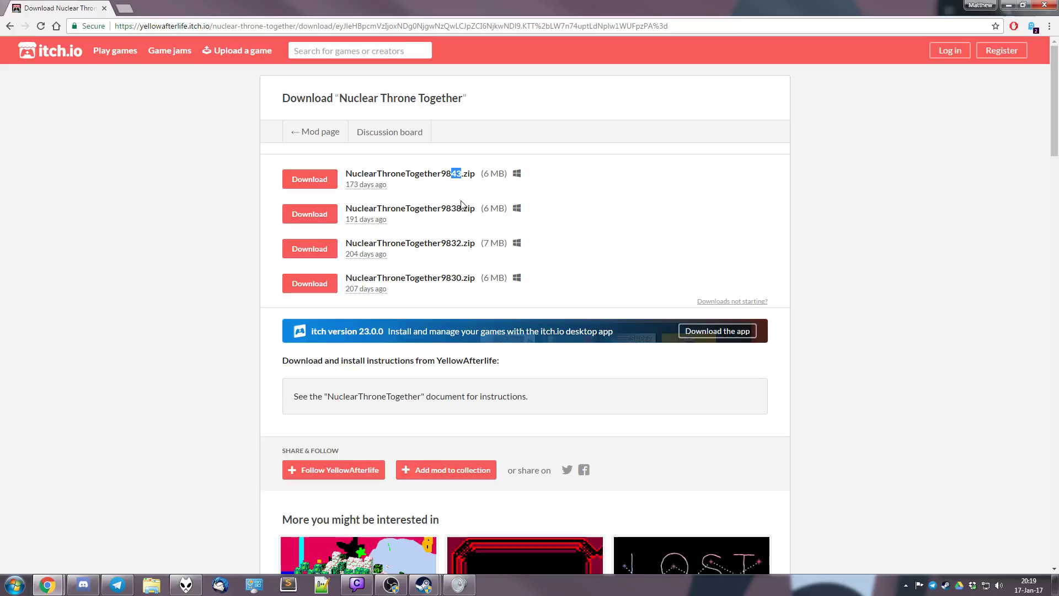
pyautogui.click(462, 175)
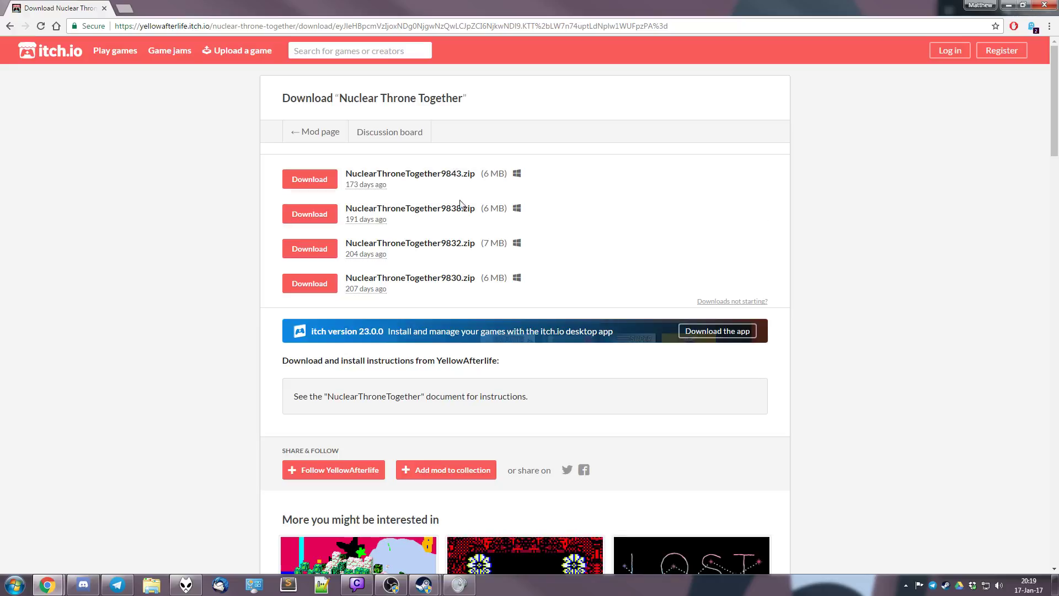
pyautogui.moveTo(456, 175); pyautogui.dragTo(441, 175)
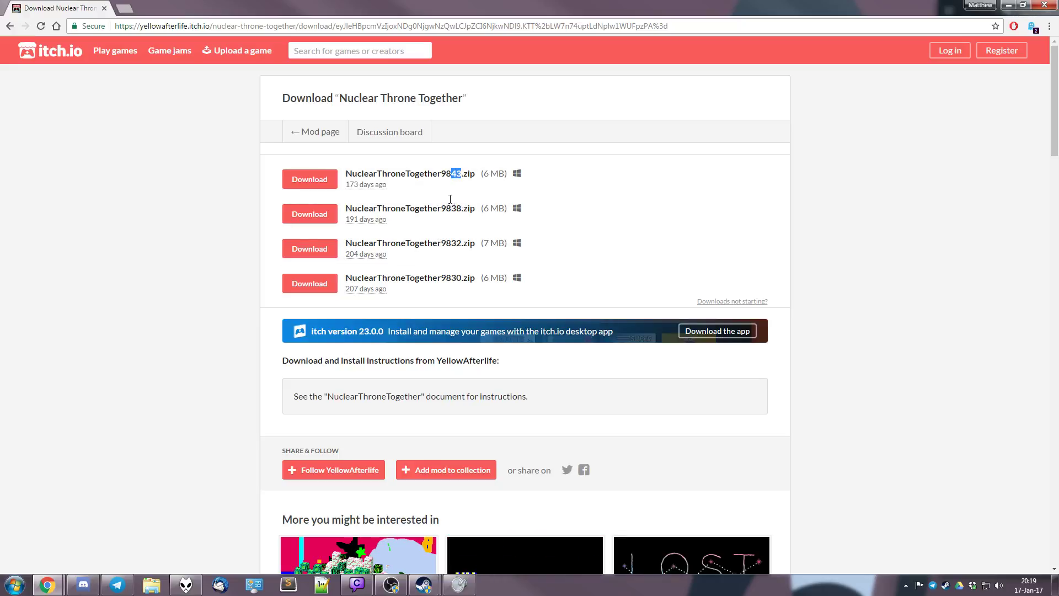
pyautogui.click(309, 178)
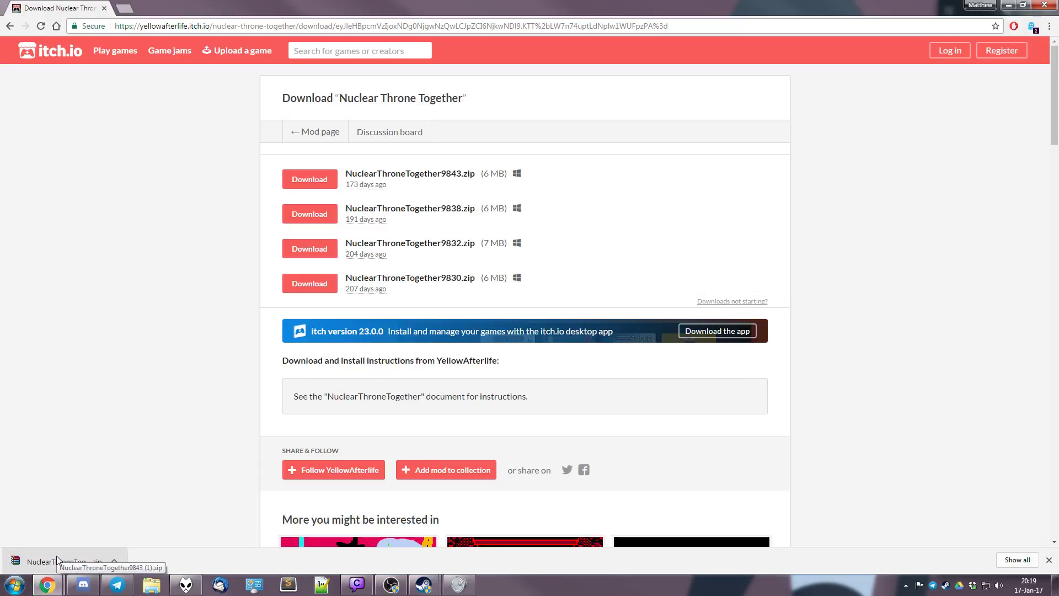
# Open NuclearThroneTogether9843 (1).zip in WinRAR, dismiss the licence reminder, and minimise Chrome
pyautogui.click(56, 555)
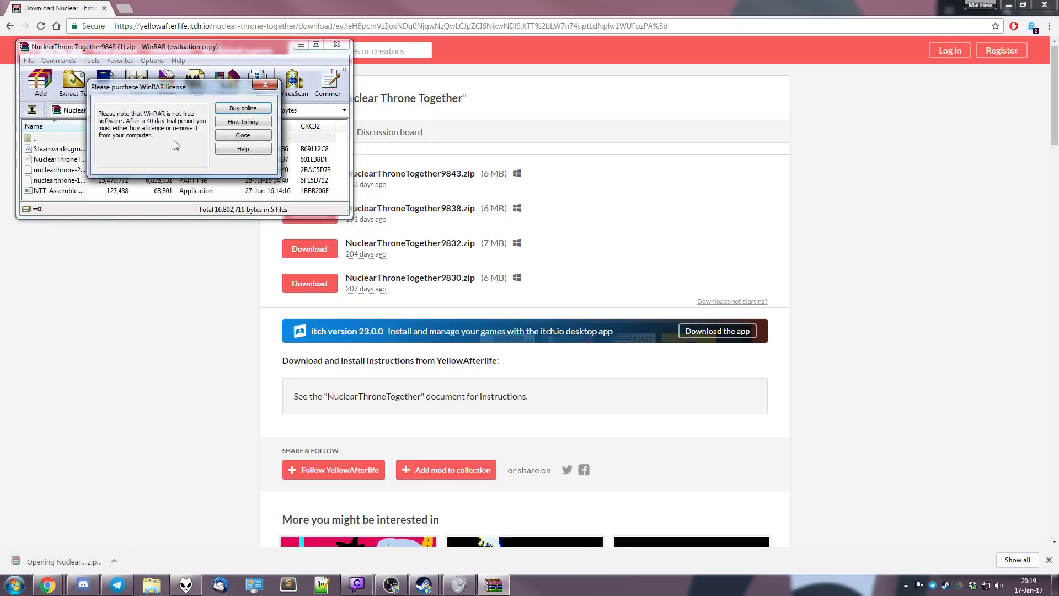
pyautogui.click(243, 135)
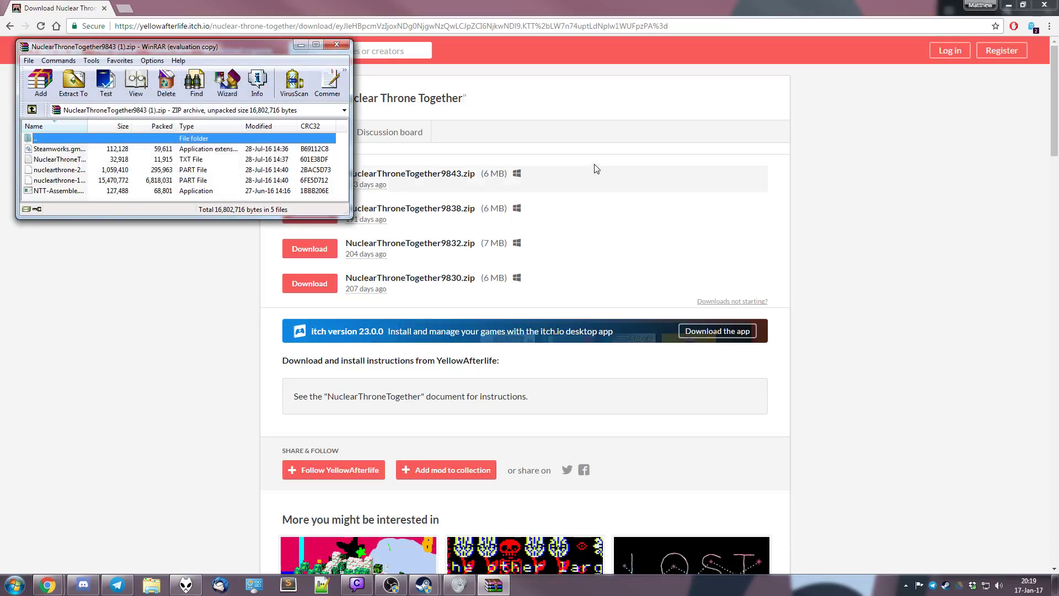
pyautogui.click(1009, 5)
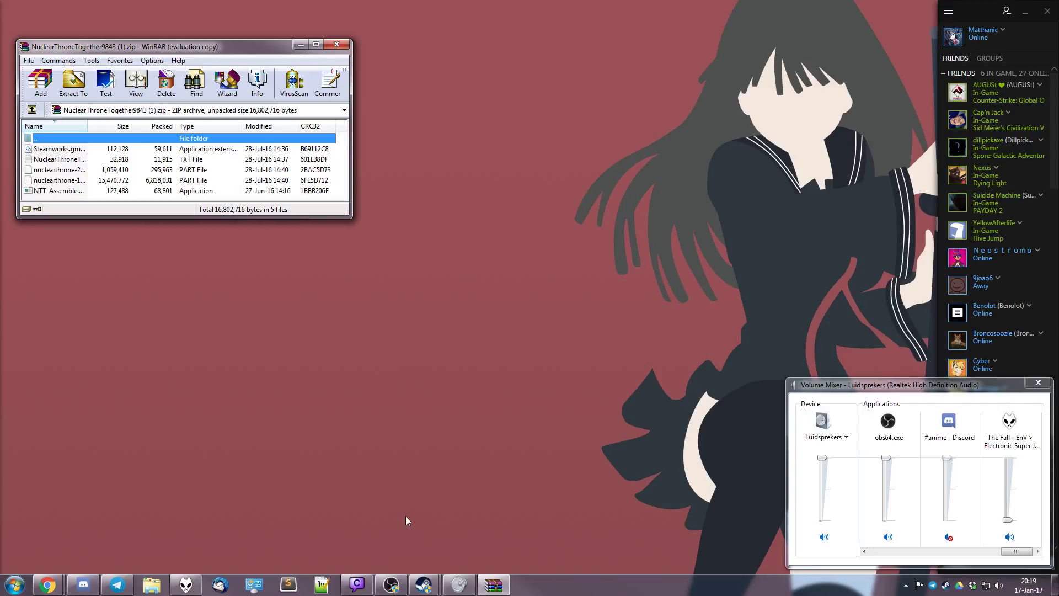
# Show Nuclear Throne's Local Files properties in the Steam library
pyautogui.moveTo(425, 586)
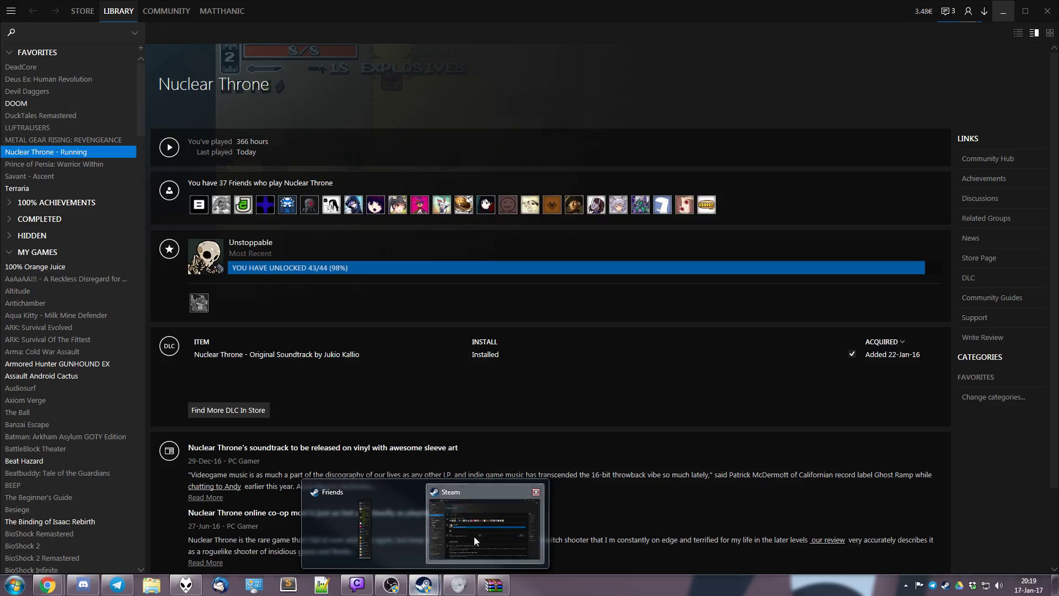
pyautogui.click(474, 537)
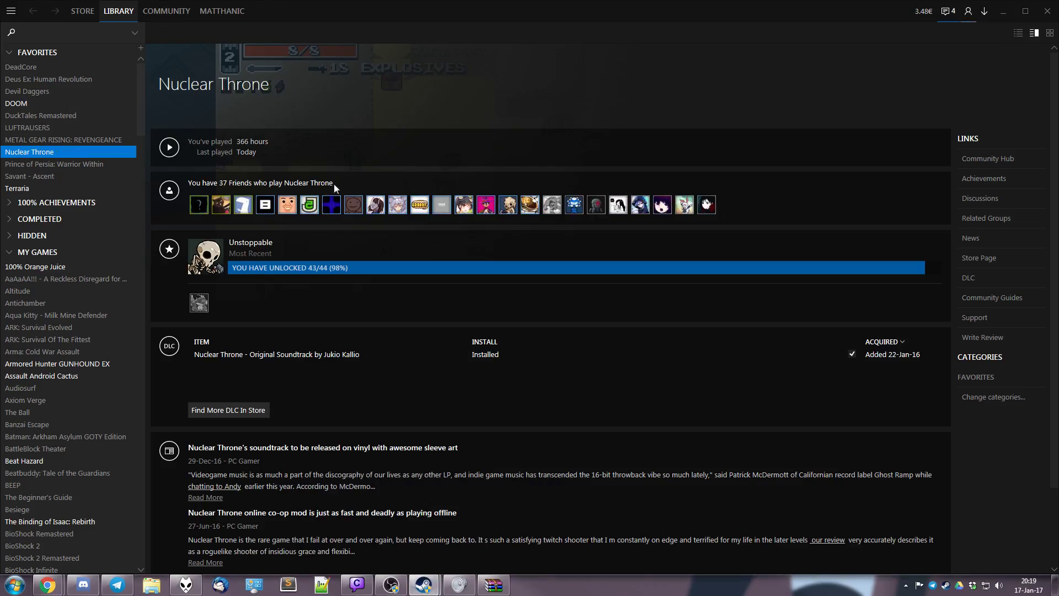
pyautogui.rightClick(45, 154)
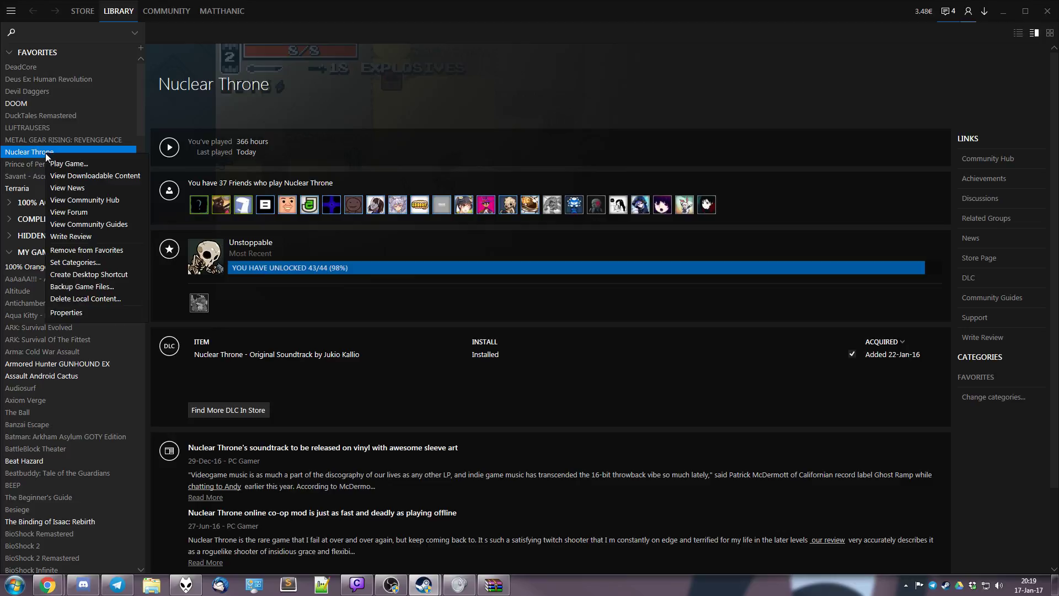
pyautogui.click(75, 314)
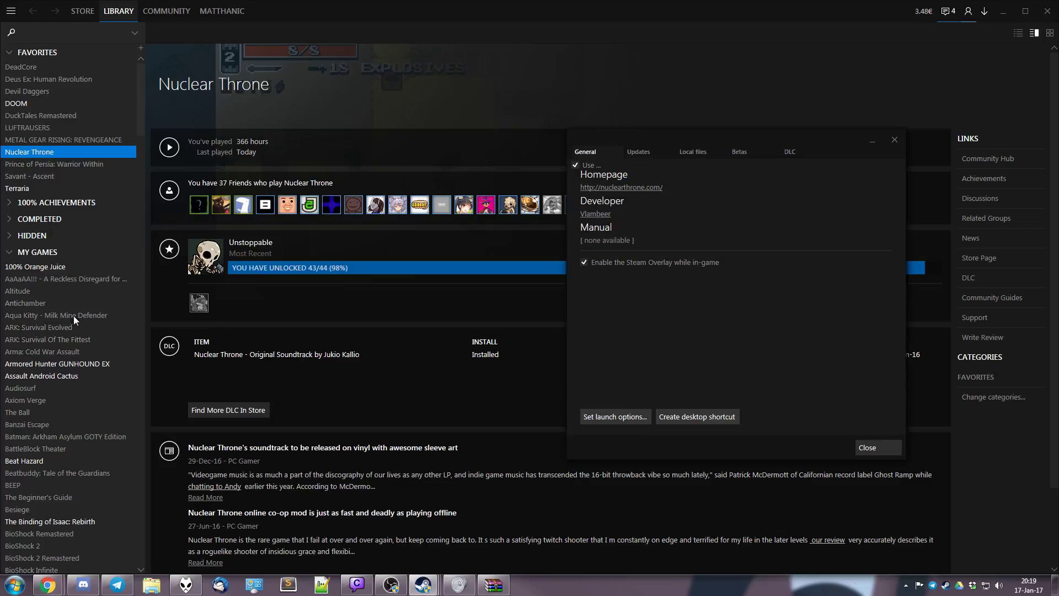
pyautogui.click(693, 151)
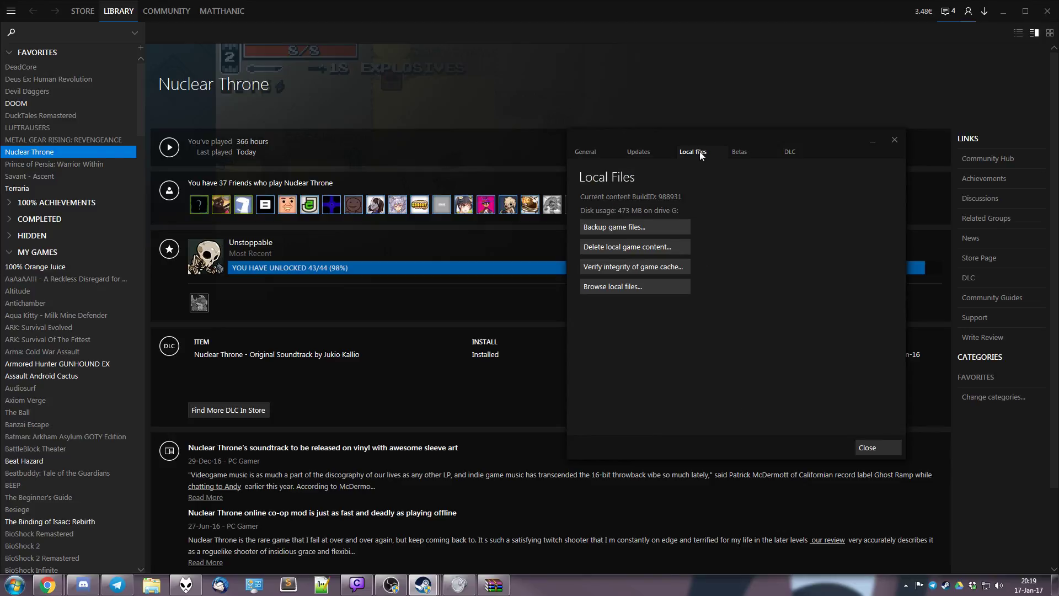
# Browse Nuclear Throne's local install files in Windows Explorer
pyautogui.click(650, 287)
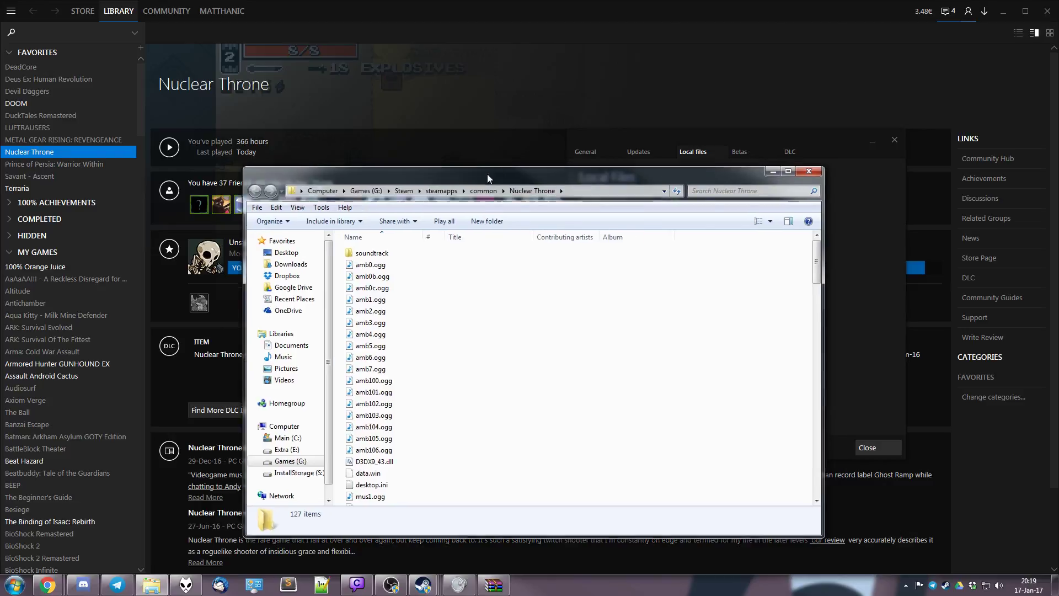
pyautogui.moveTo(487, 173); pyautogui.dragTo(419, 84)
pyautogui.scroll(-6, 354, 310)
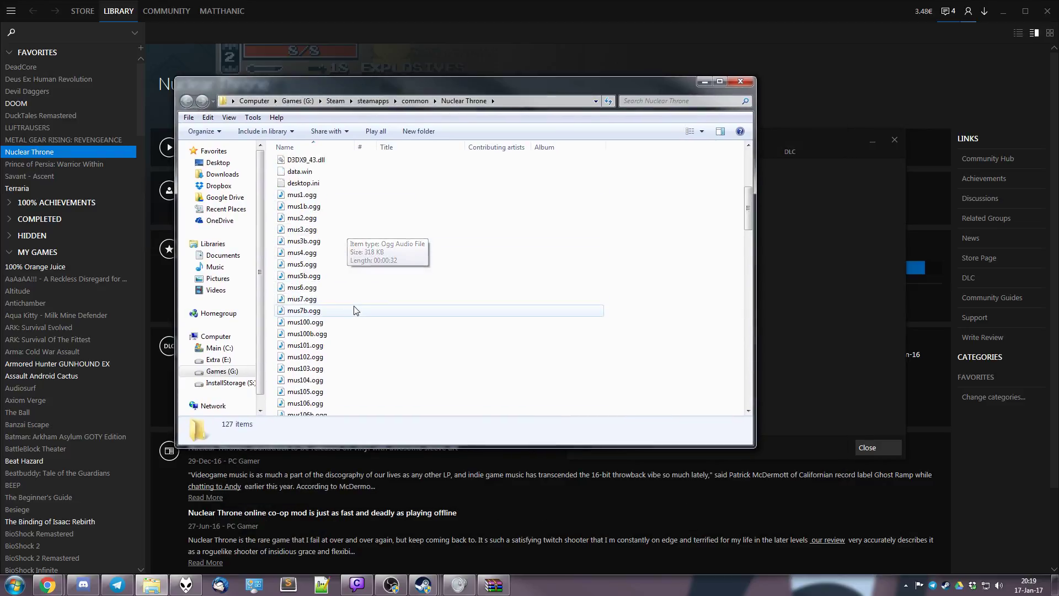
pyautogui.scroll(-2, 353, 310)
pyautogui.scroll(-3, 348, 296)
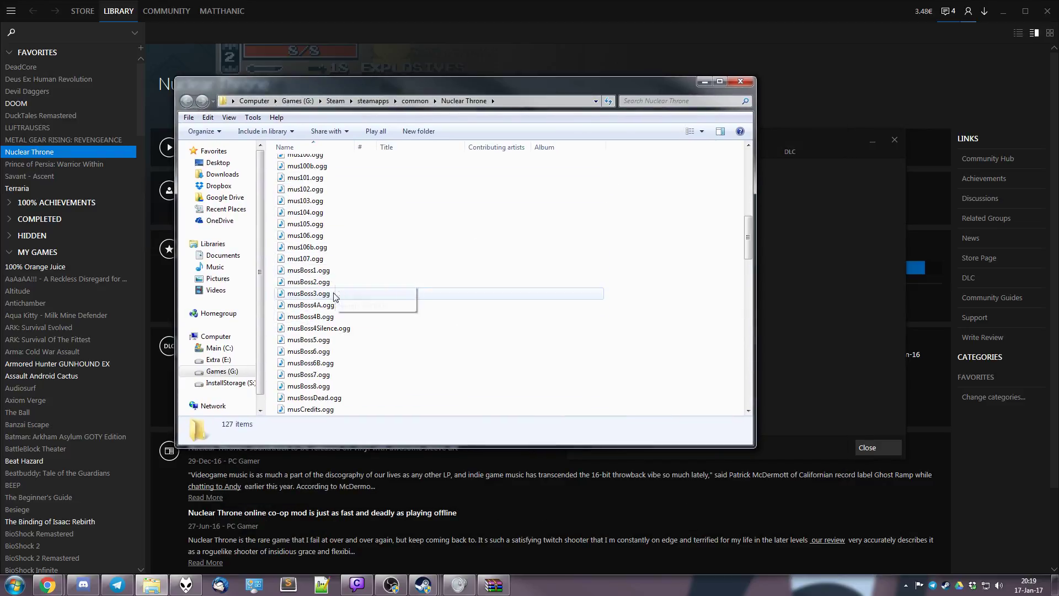
pyautogui.scroll(11, 353, 293)
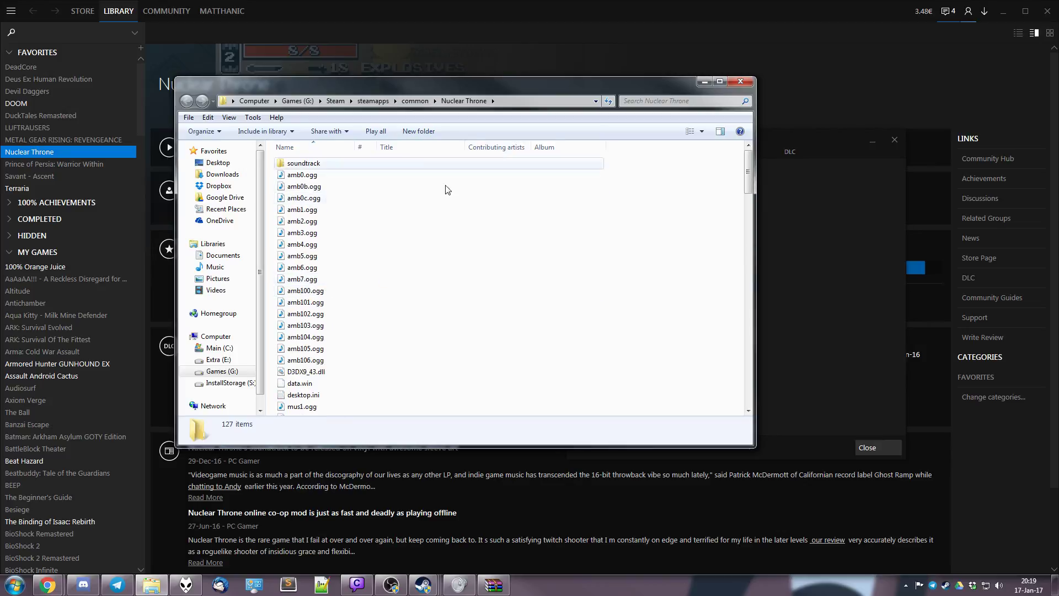
# Copy the Nuclear Throne folder from Steam's steamapps\common folder
pyautogui.click(415, 102)
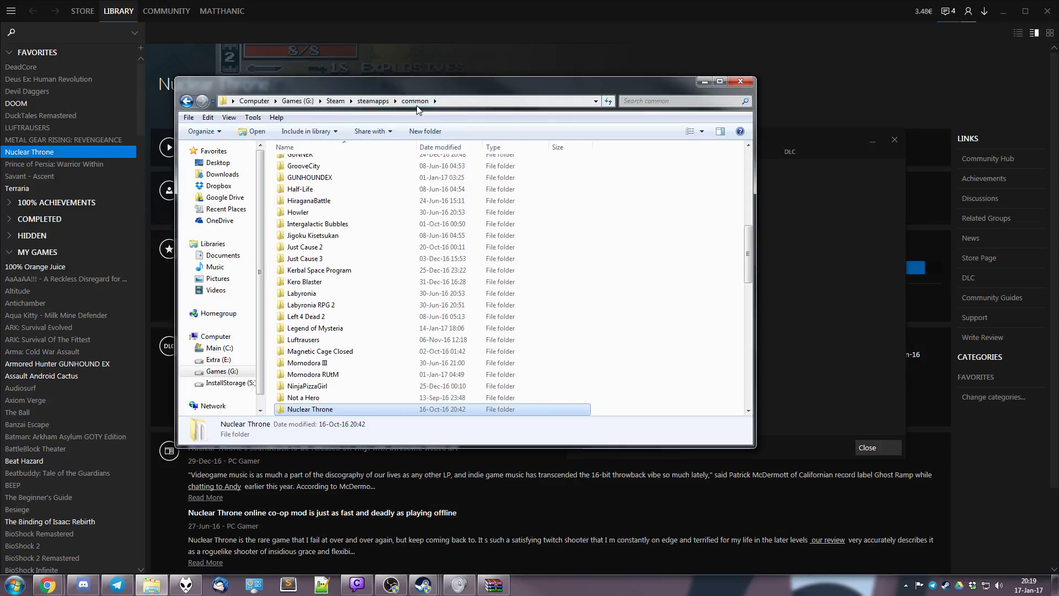
pyautogui.rightClick(323, 411)
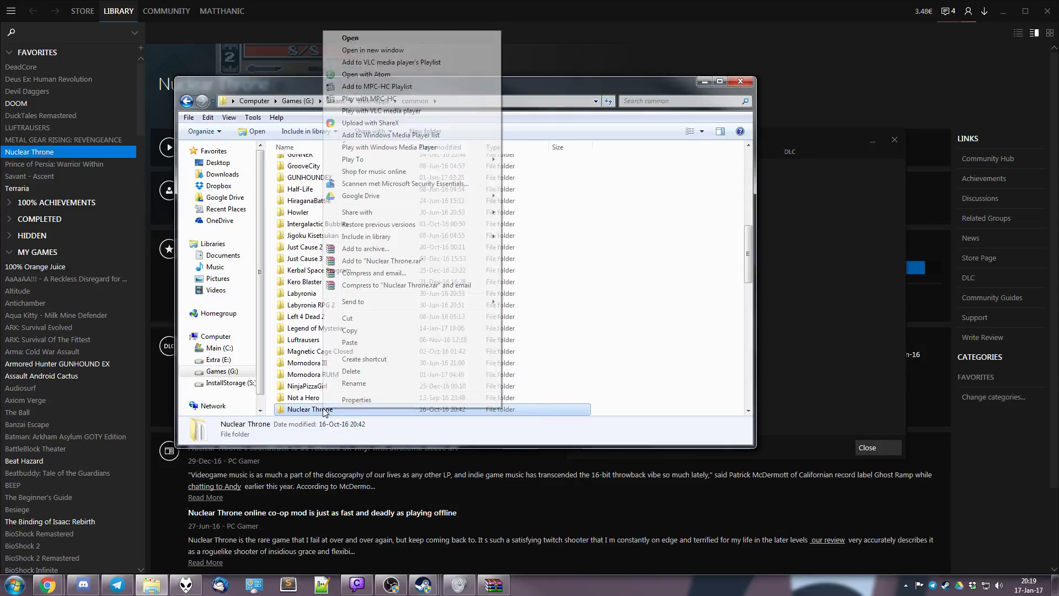
pyautogui.click(376, 330)
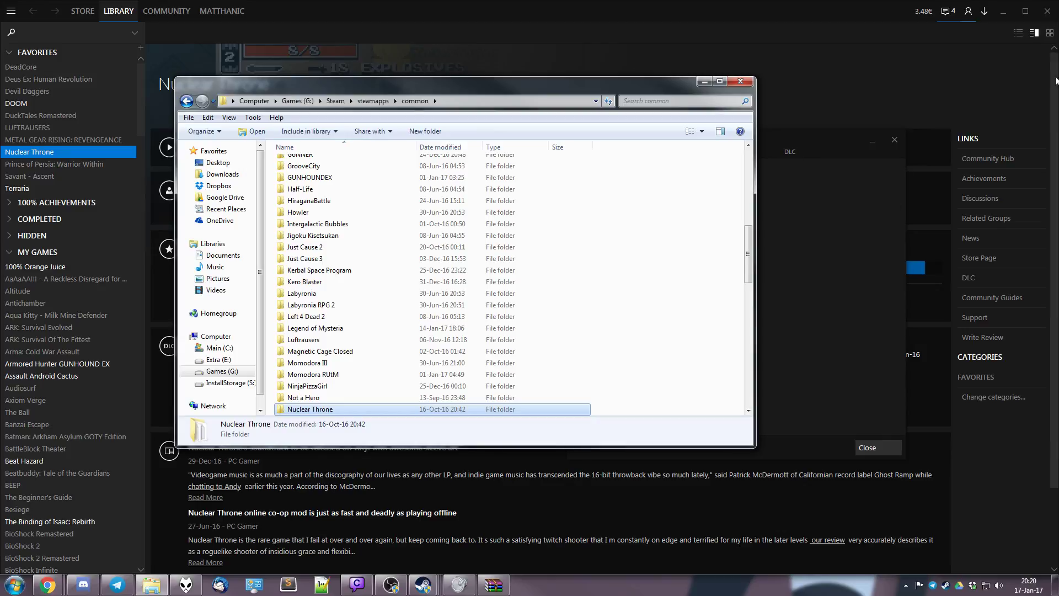
# Clear the open windows and paste the Nuclear Throne folder onto the desktop
pyautogui.click(703, 83)
pyautogui.click(871, 142)
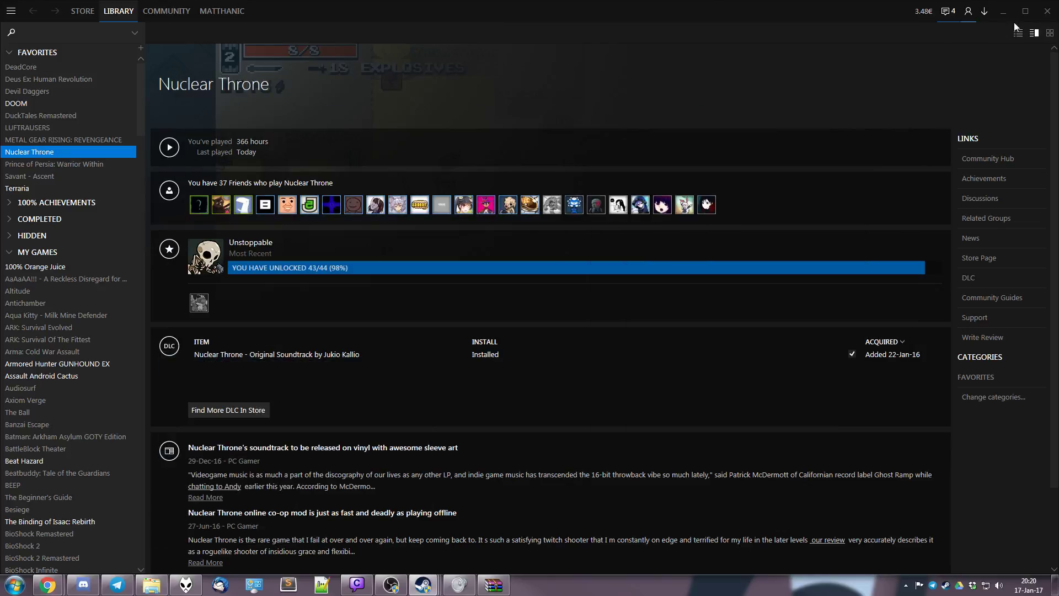
pyautogui.click(1003, 11)
pyautogui.rightClick(600, 88)
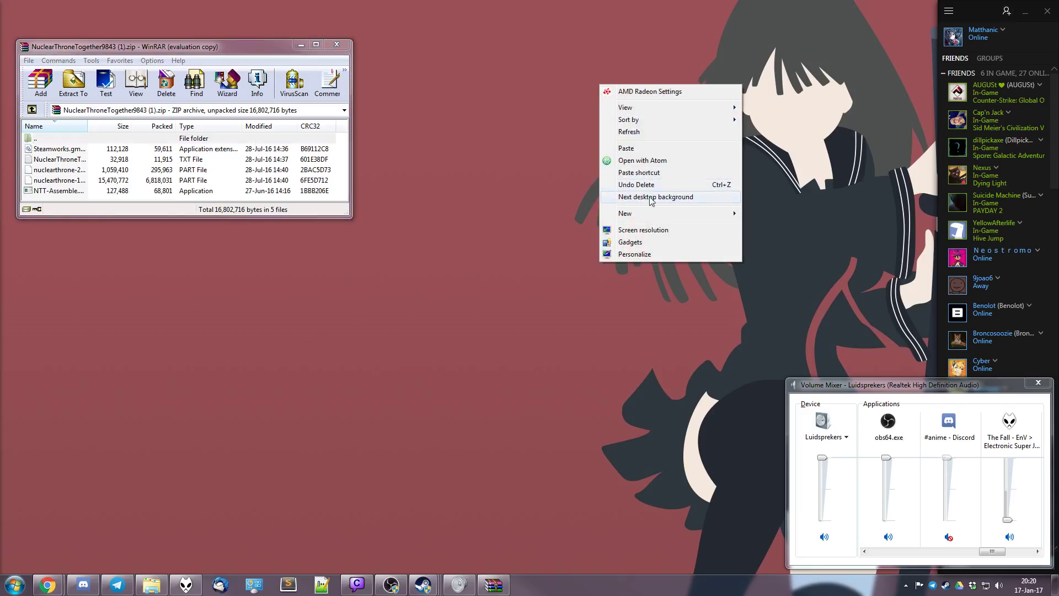
pyautogui.click(643, 149)
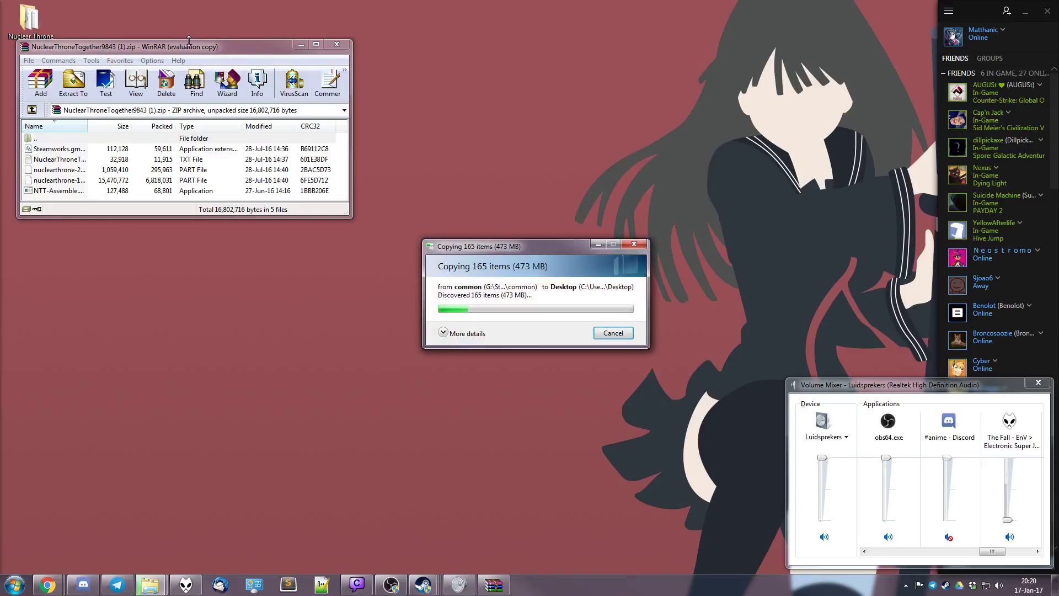
# Rename the desktop copy to 'Nuclear Throne Together'
pyautogui.moveTo(251, 40); pyautogui.dragTo(250, 70)
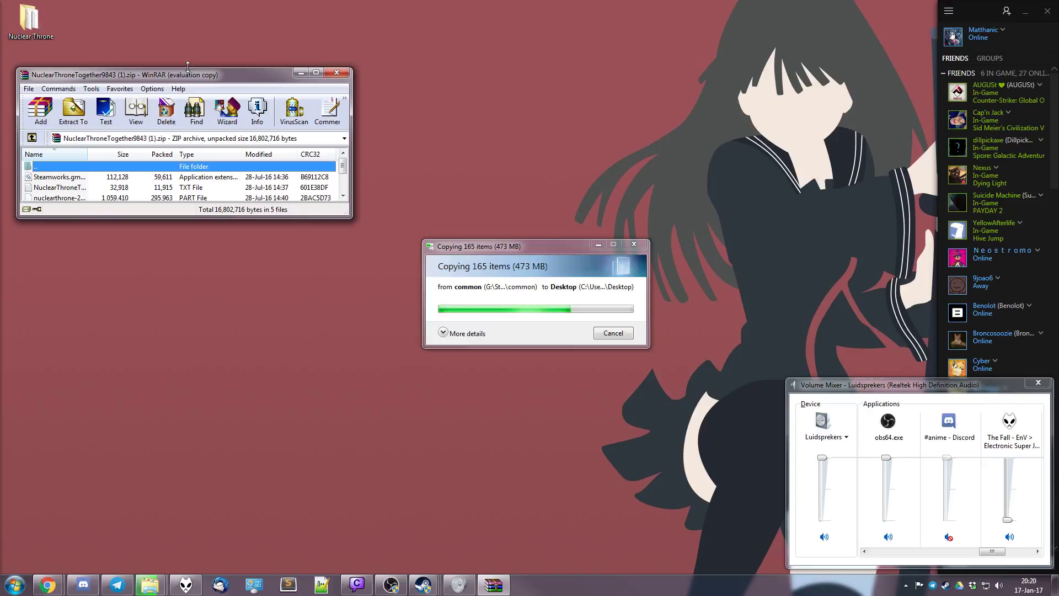
pyautogui.moveTo(190, 67); pyautogui.dragTo(190, 43)
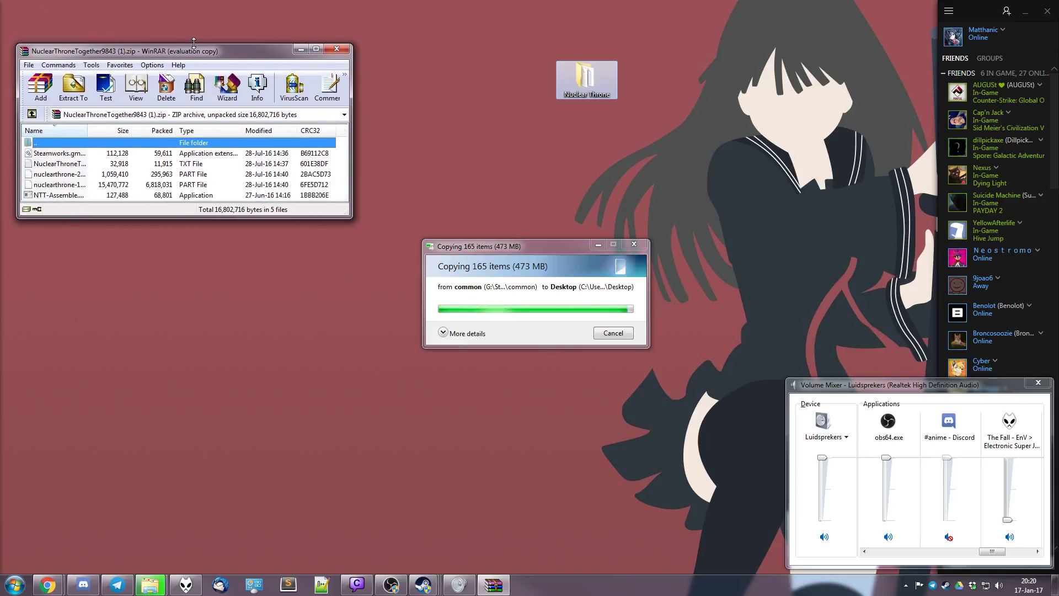
pyautogui.click(594, 81)
pyautogui.write('Nuc')
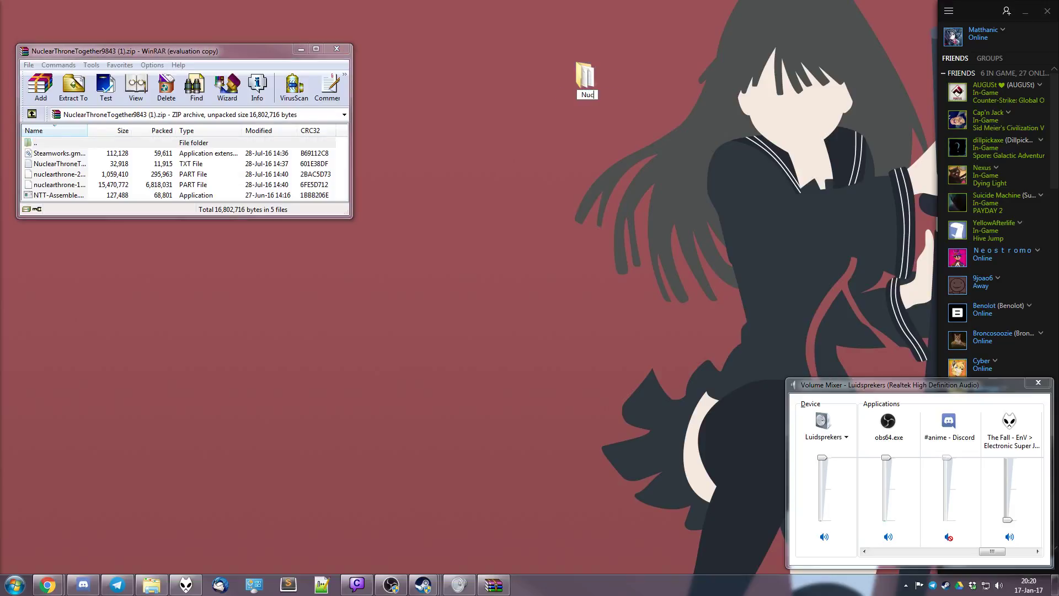
pyautogui.write('lear Throne Together')
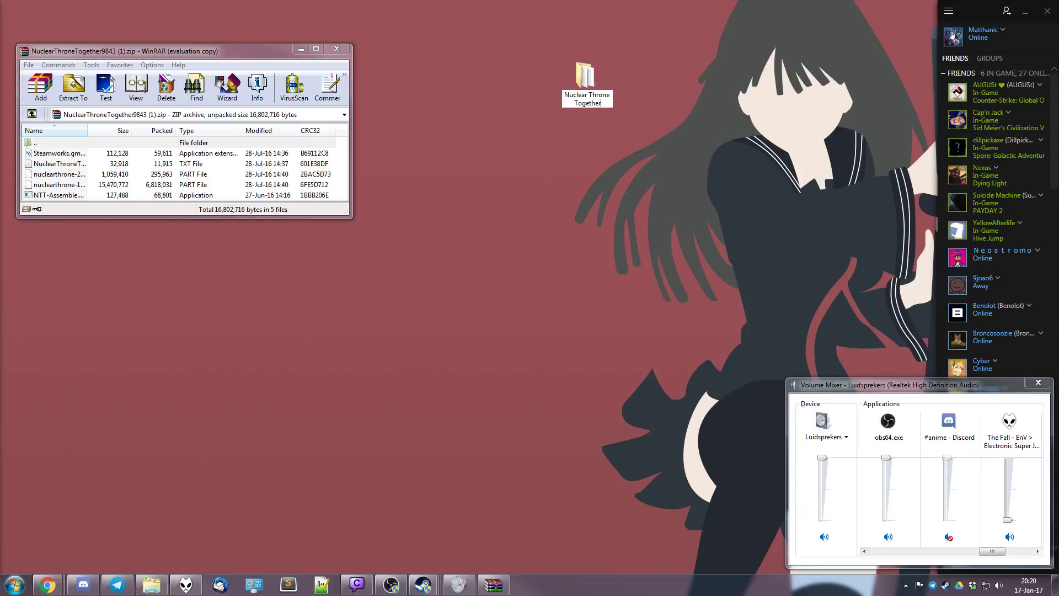
pyautogui.press('Return')
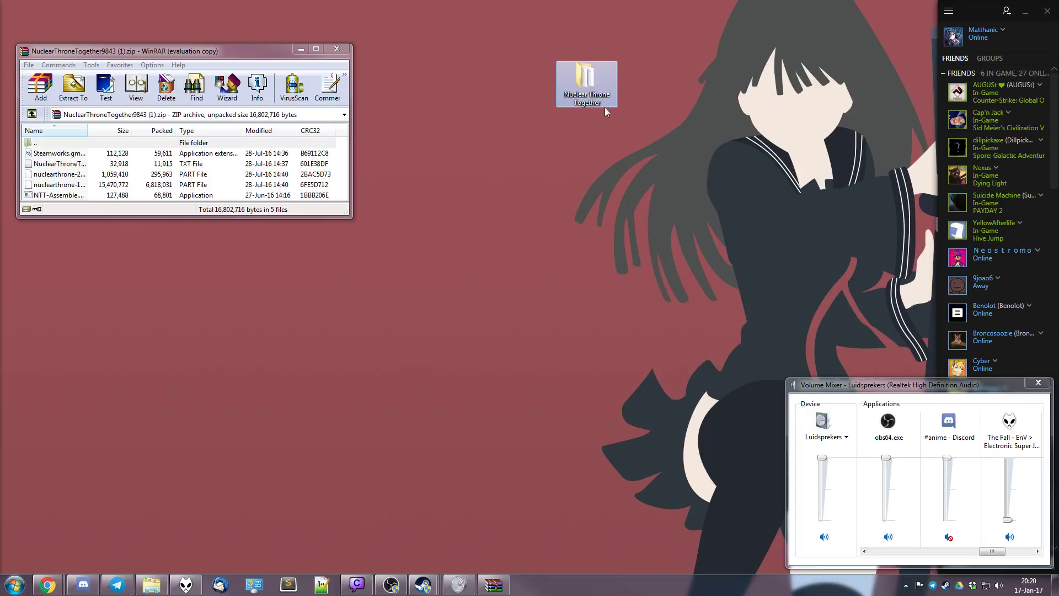
# Drag all five WinRAR archive files into the Nuclear Throne Together folder and select NTT-Assemble.exe
pyautogui.doubleClick(590, 93)
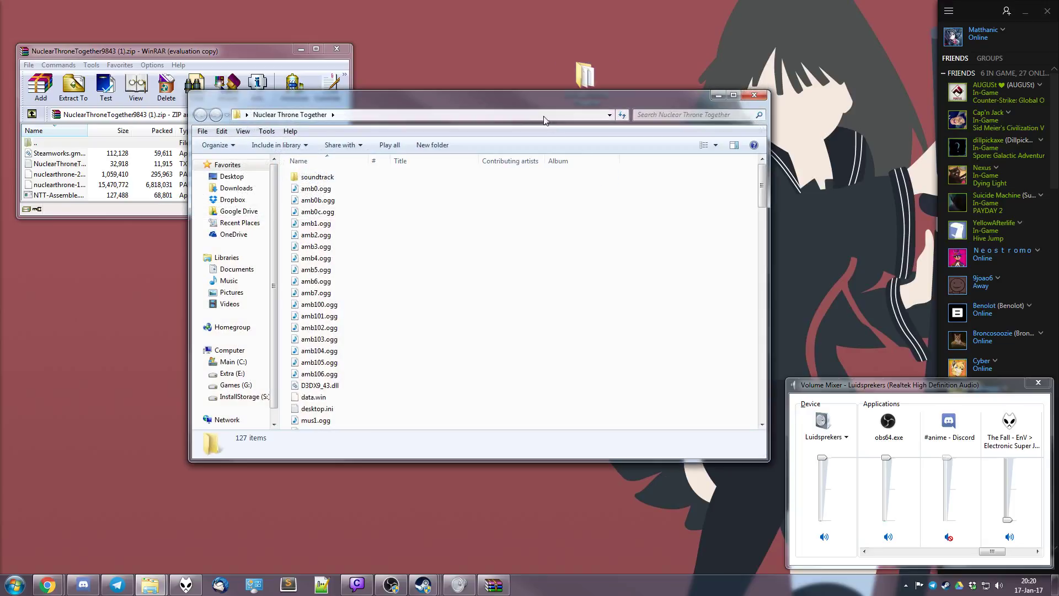
pyautogui.moveTo(520, 99); pyautogui.dragTo(660, 73)
pyautogui.click(61, 186)
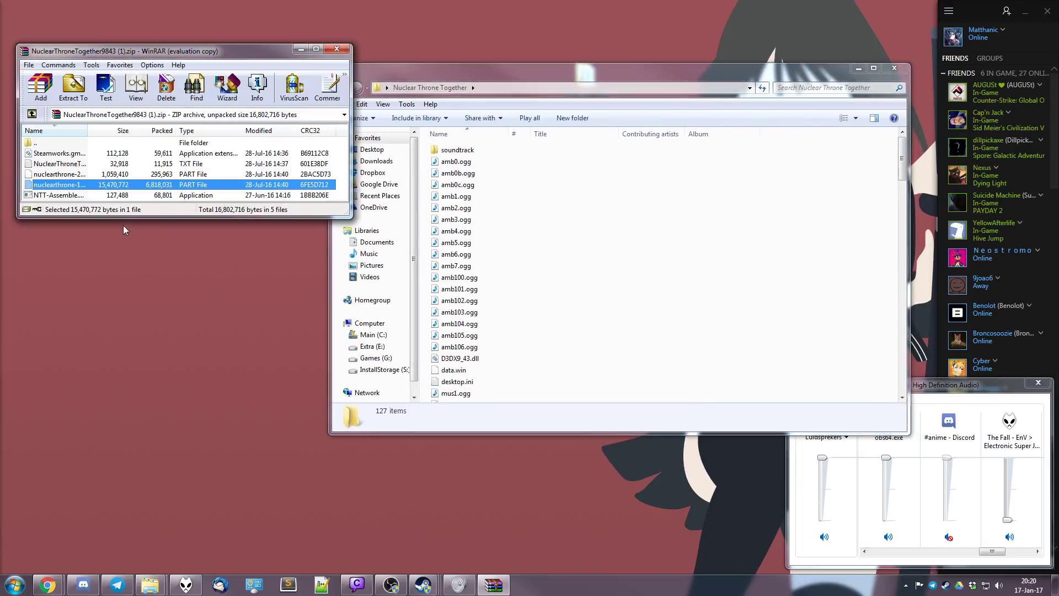
pyautogui.moveTo(110, 218); pyautogui.dragTo(47, 157)
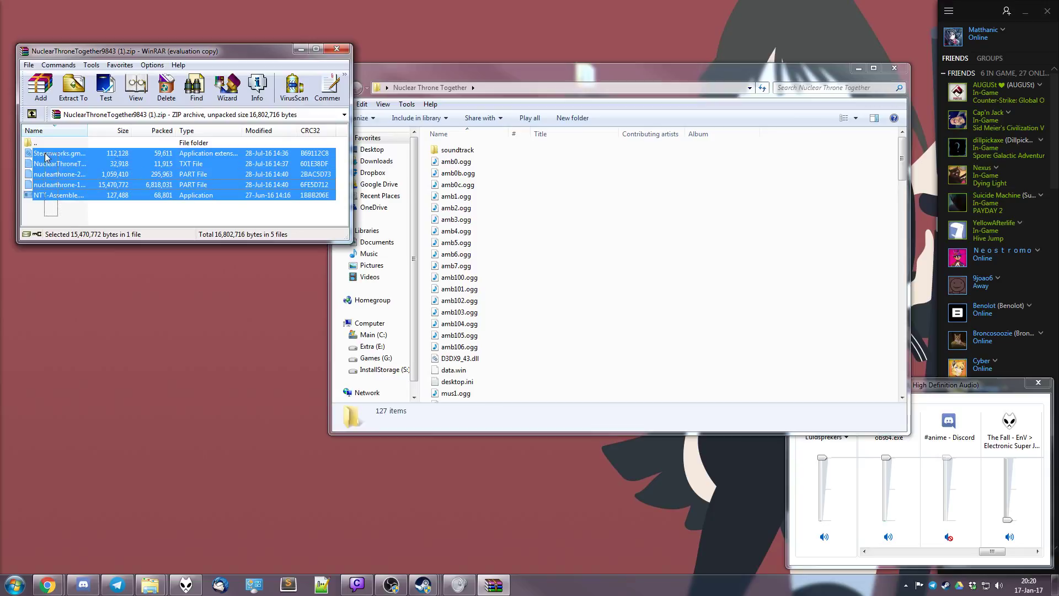
pyautogui.moveTo(121, 197); pyautogui.dragTo(618, 224)
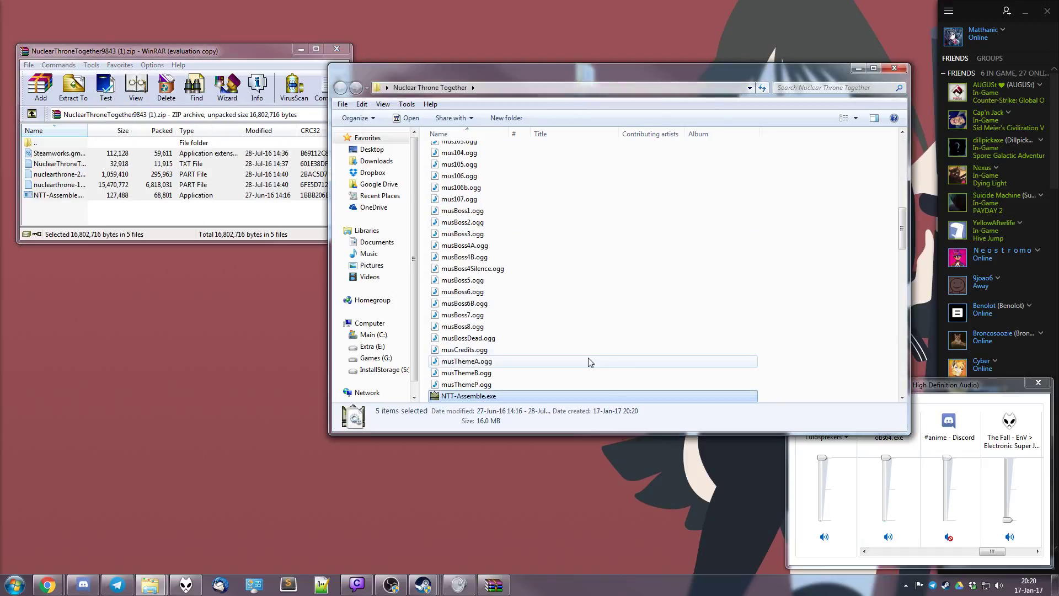
pyautogui.scroll(-5, 661, 234)
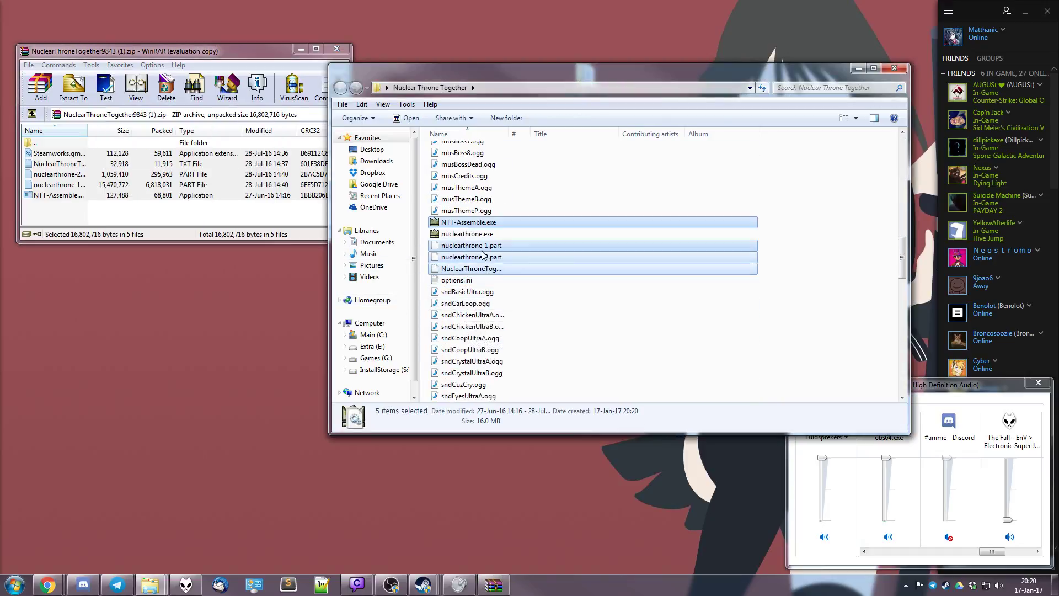
pyautogui.click(466, 225)
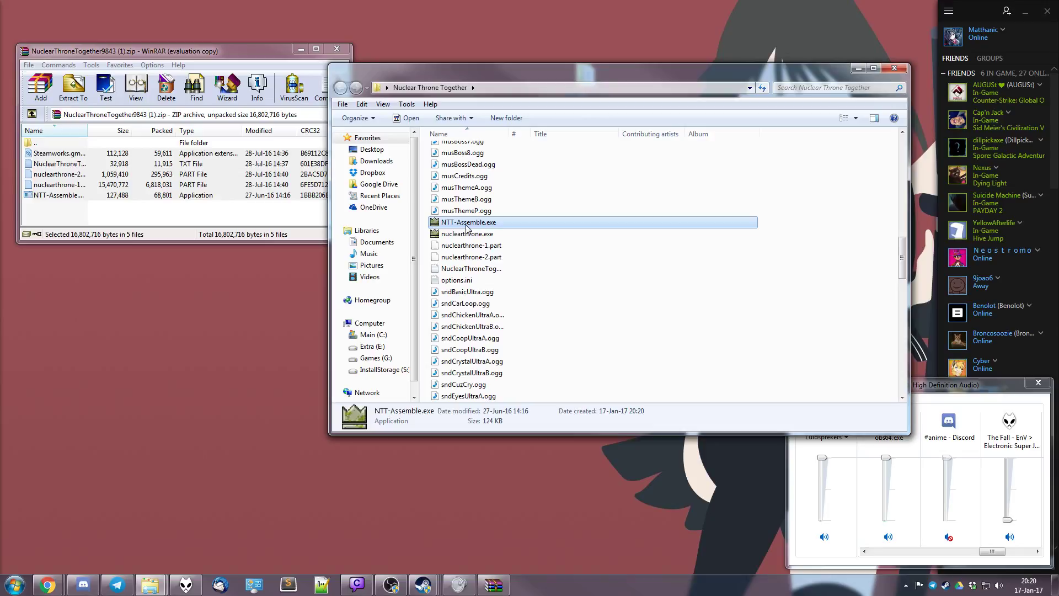
# Run NTT-Assemble.exe past the security warning and confirm it installed correctly
pyautogui.doubleClick(466, 225)
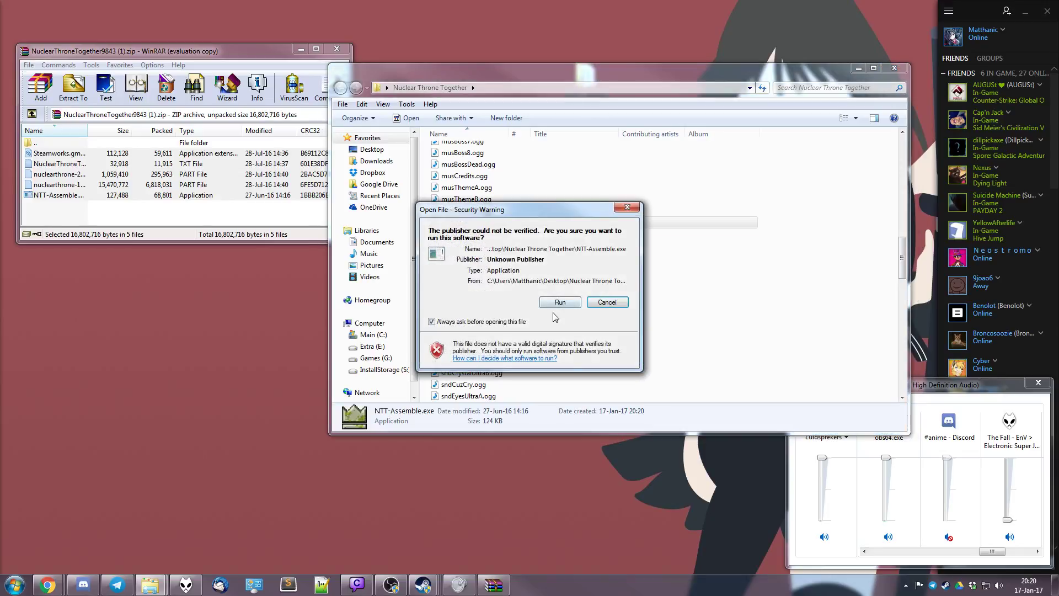
pyautogui.click(553, 305)
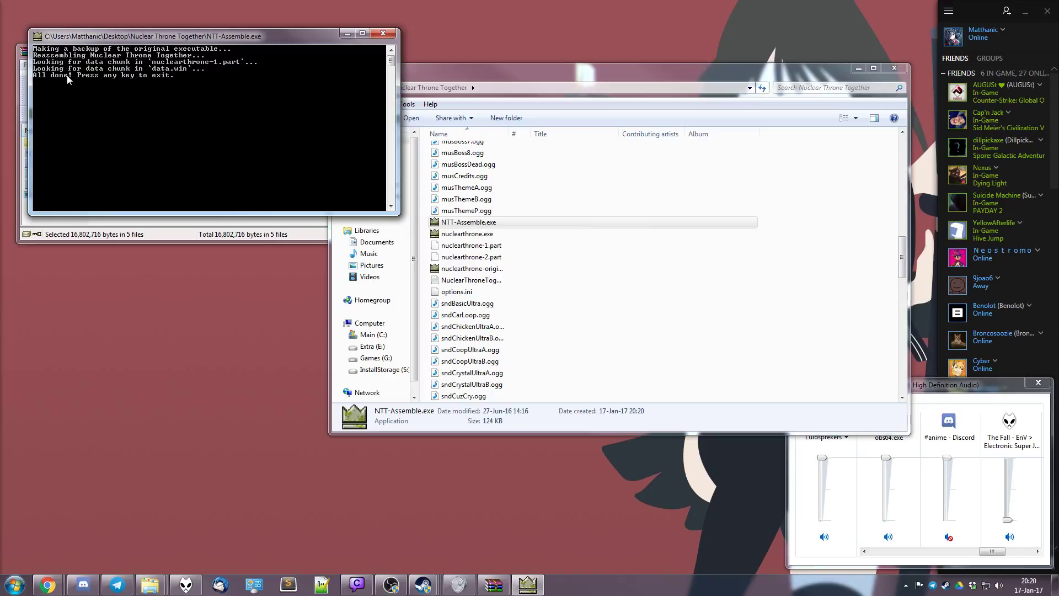
pyautogui.press('Return')
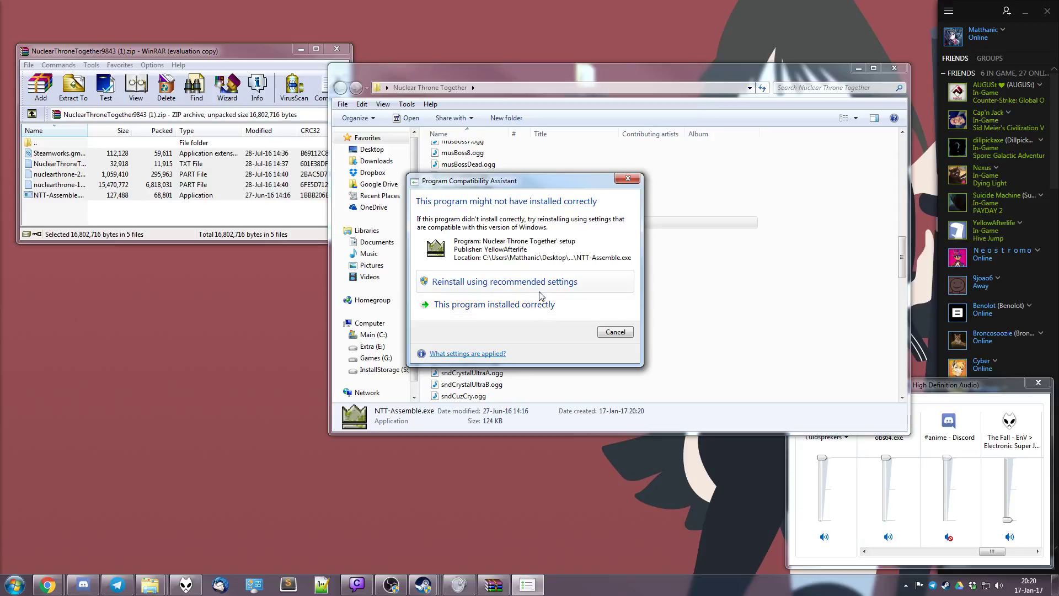
pyautogui.click(556, 307)
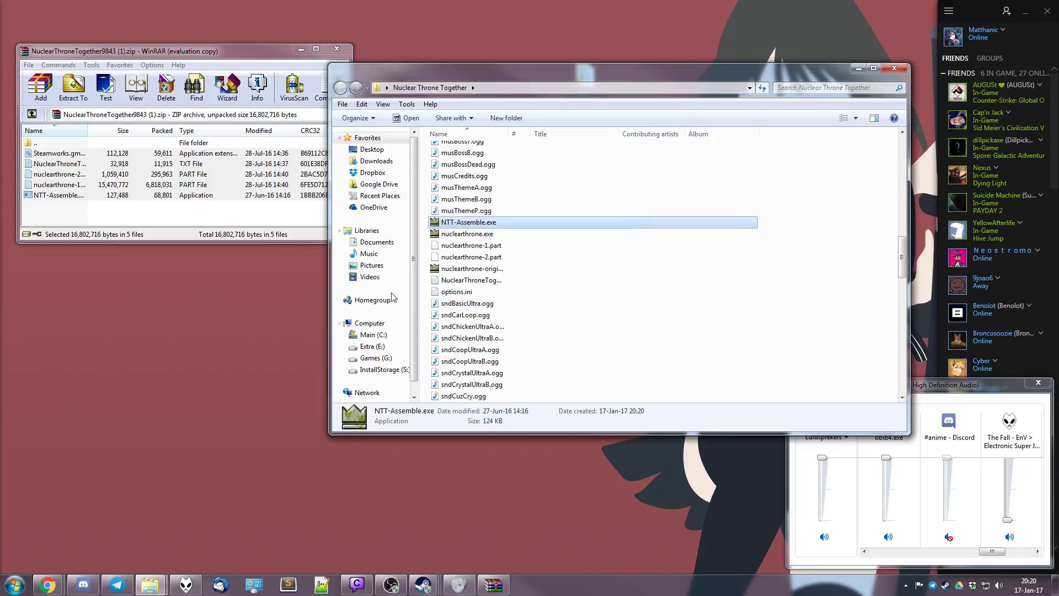
# Test-launch nuclearthrone.exe, then create a shortcut to it and place it on the desktop
pyautogui.doubleClick(480, 236)
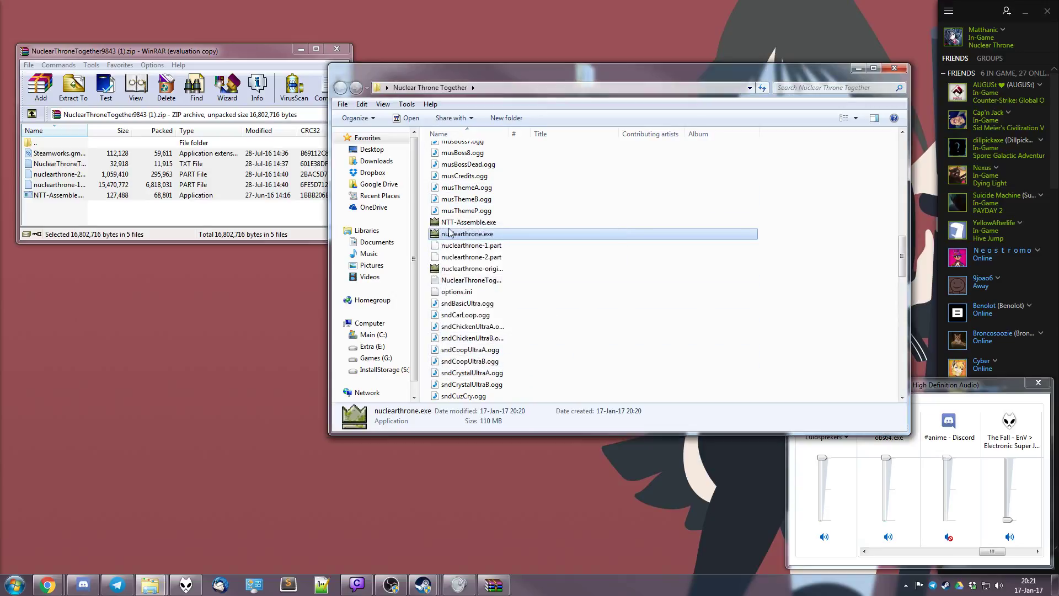
pyautogui.rightClick(459, 238)
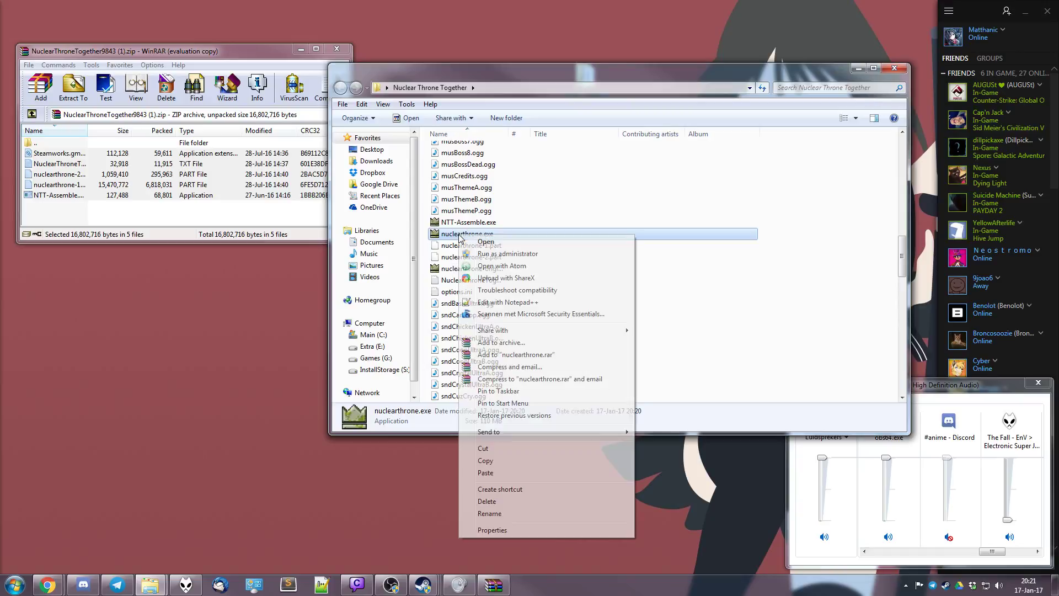
pyautogui.click(507, 492)
pyautogui.moveTo(459, 246); pyautogui.dragTo(216, 329)
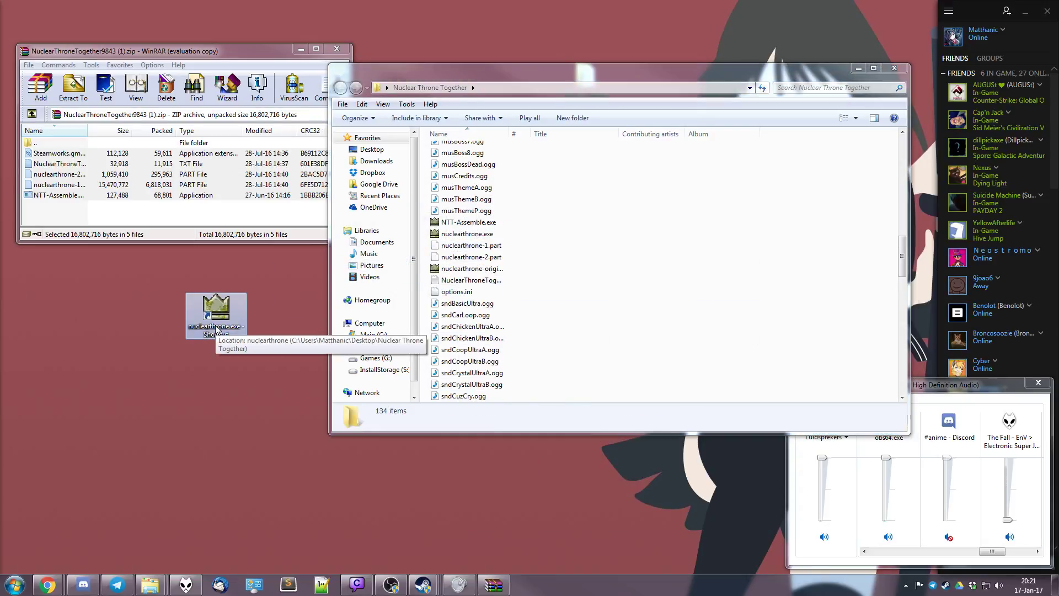
# Rename the desktop shortcut to 'NTT' and close the game folder window
pyautogui.click(215, 328)
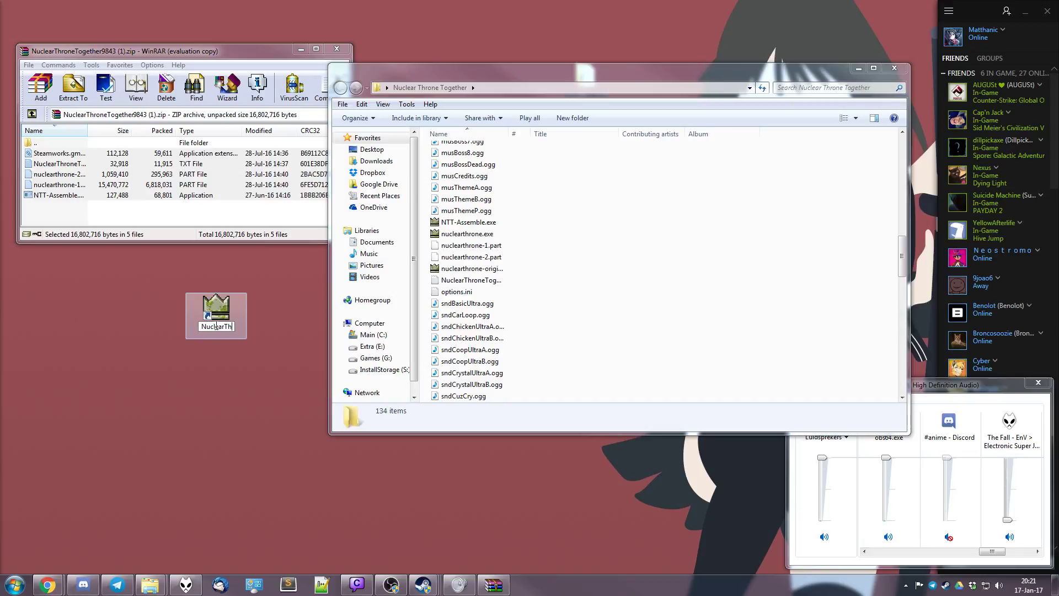
pyautogui.write('NTT')
pyautogui.press('Return')
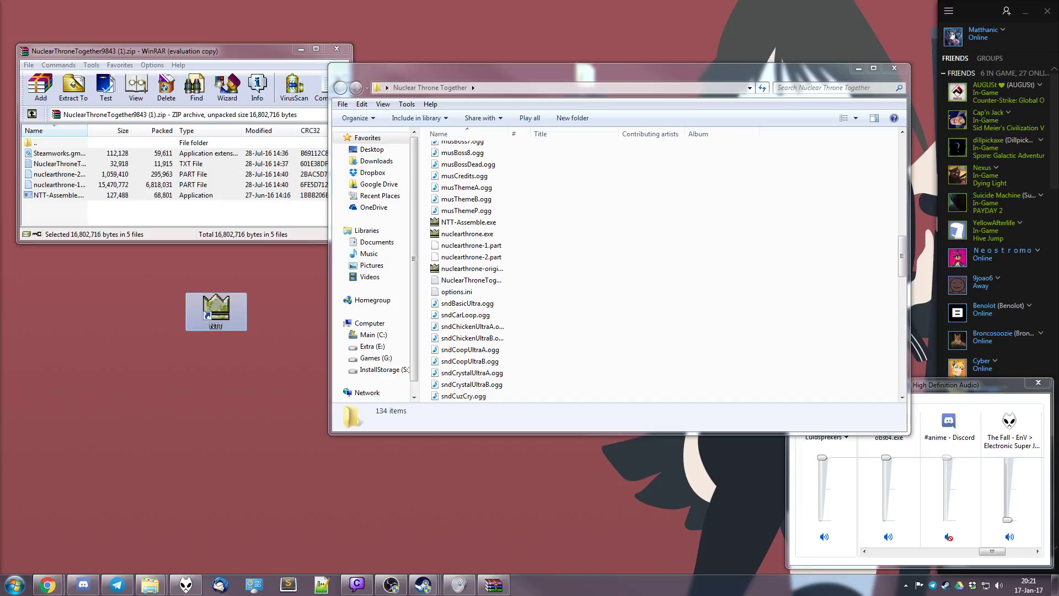
pyautogui.click(890, 70)
# Close the archive window, launch the game from the NTT shortcut and maximize its window
pyautogui.click(336, 48)
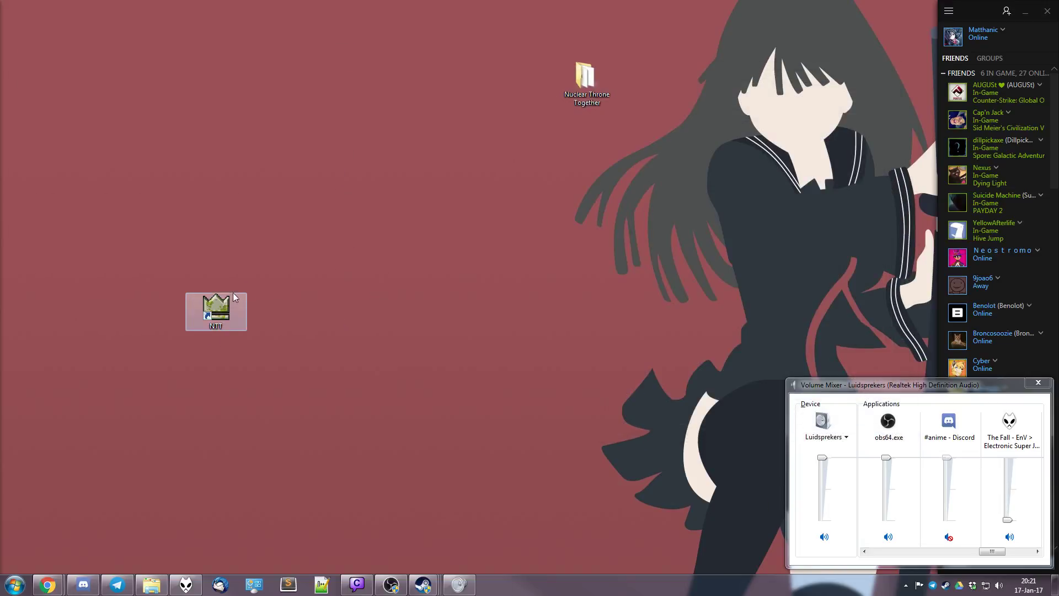
pyautogui.click(223, 312)
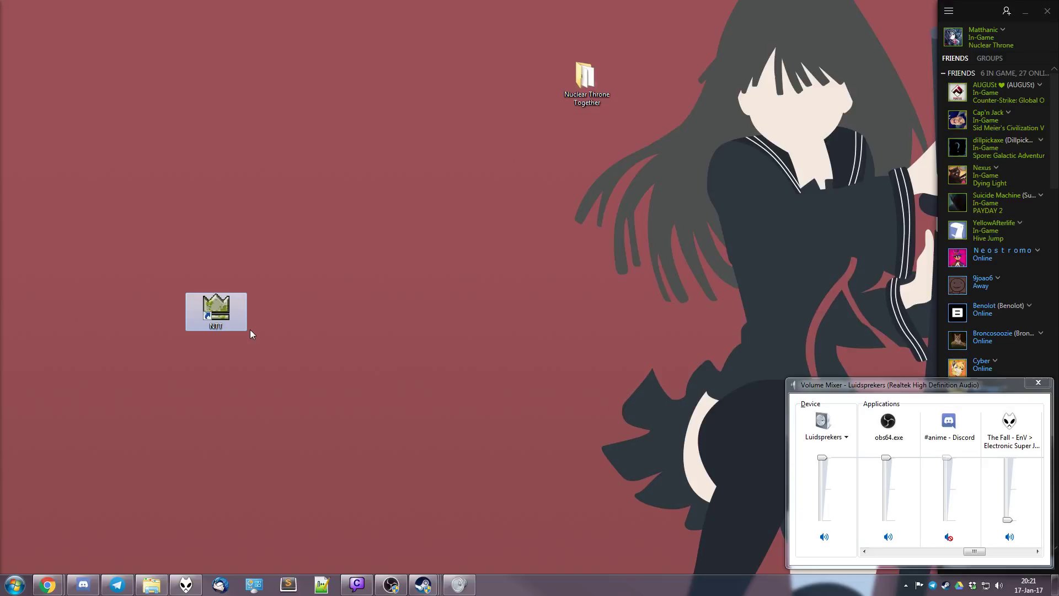
pyautogui.press('Return')
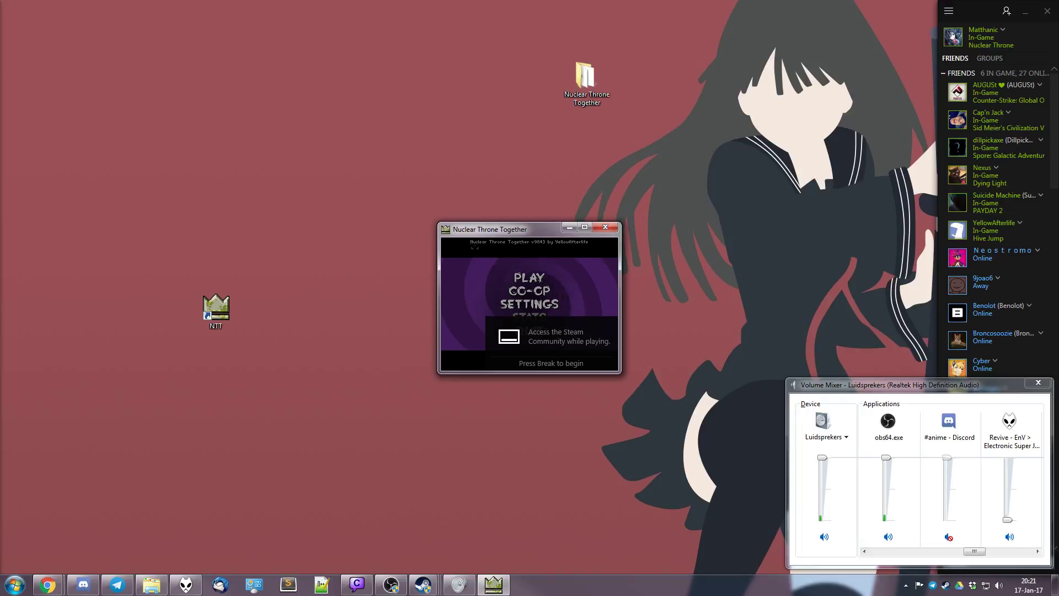
pyautogui.click(584, 228)
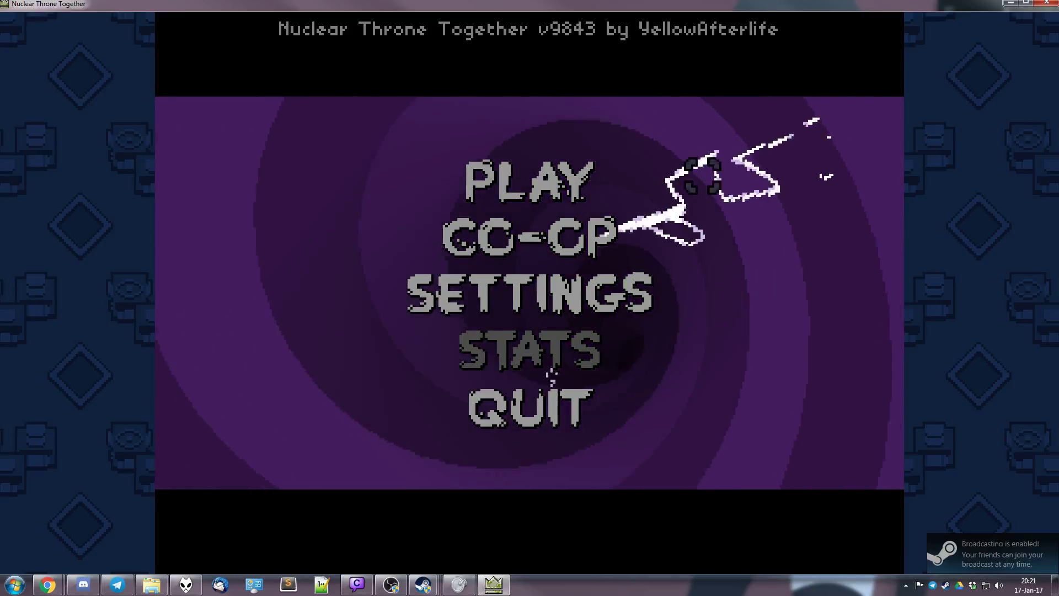
# Choose PLAY from the main menu, pick Skeleton, then switch the character to Frog
pyautogui.click(577, 181)
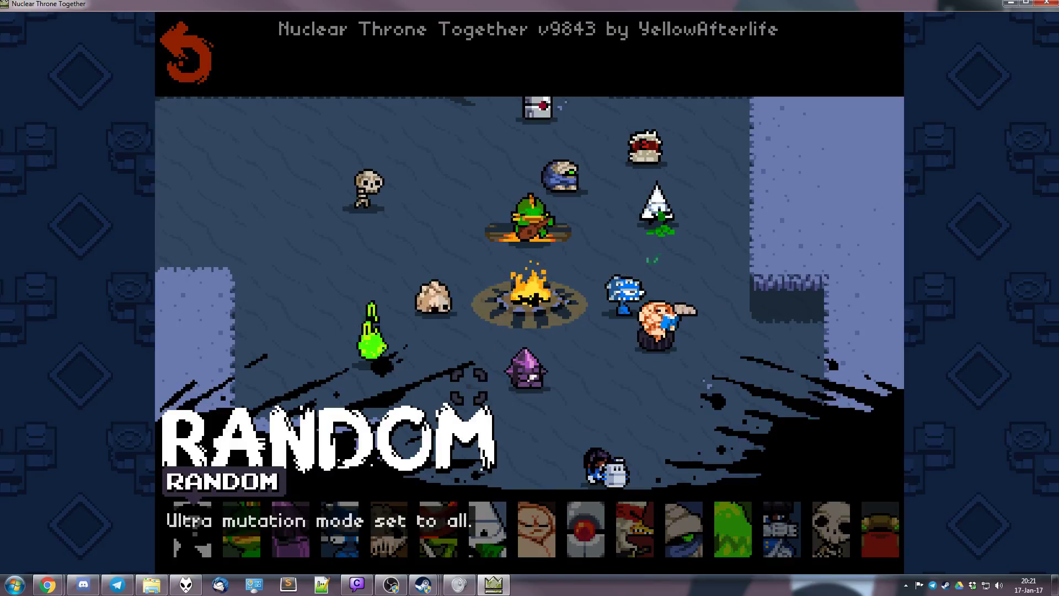
pyautogui.click(831, 528)
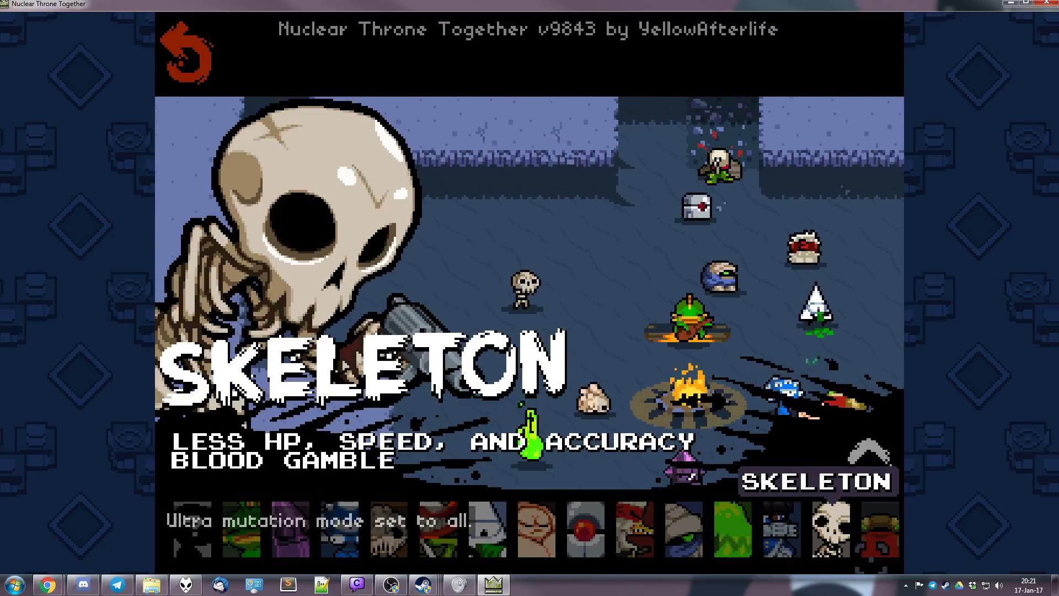
pyautogui.press('Right')
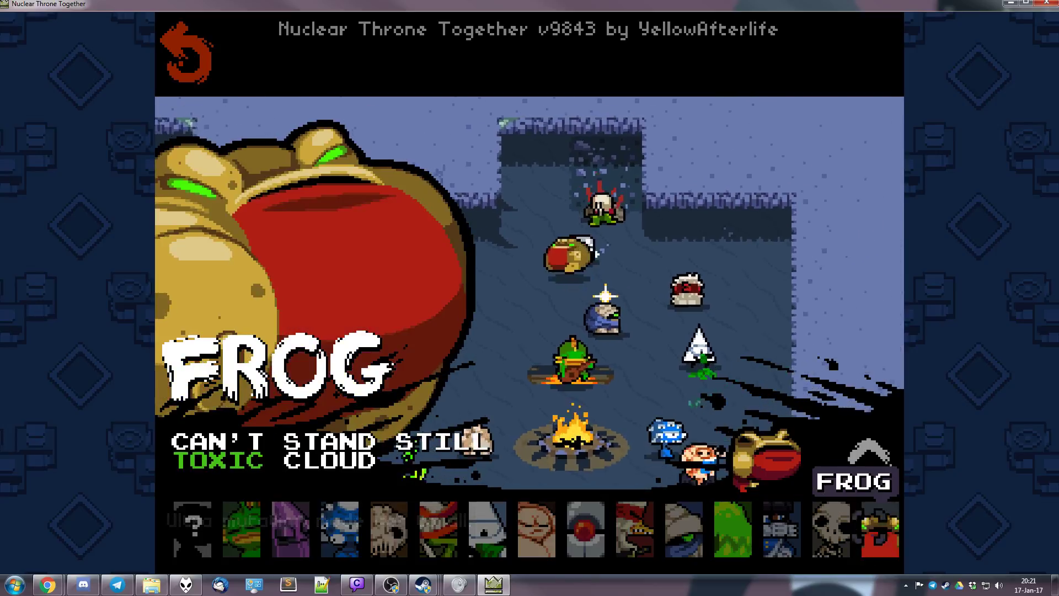